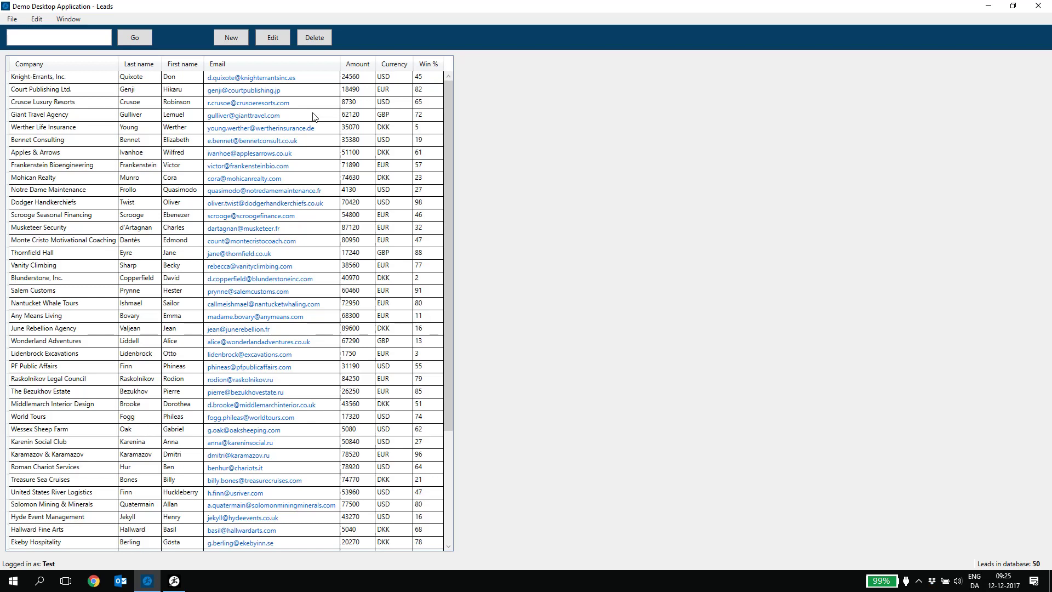
# Link a new Start Application block from Login and set its application to notepad.exe
pyautogui.hotkey('alt', 'Tab')
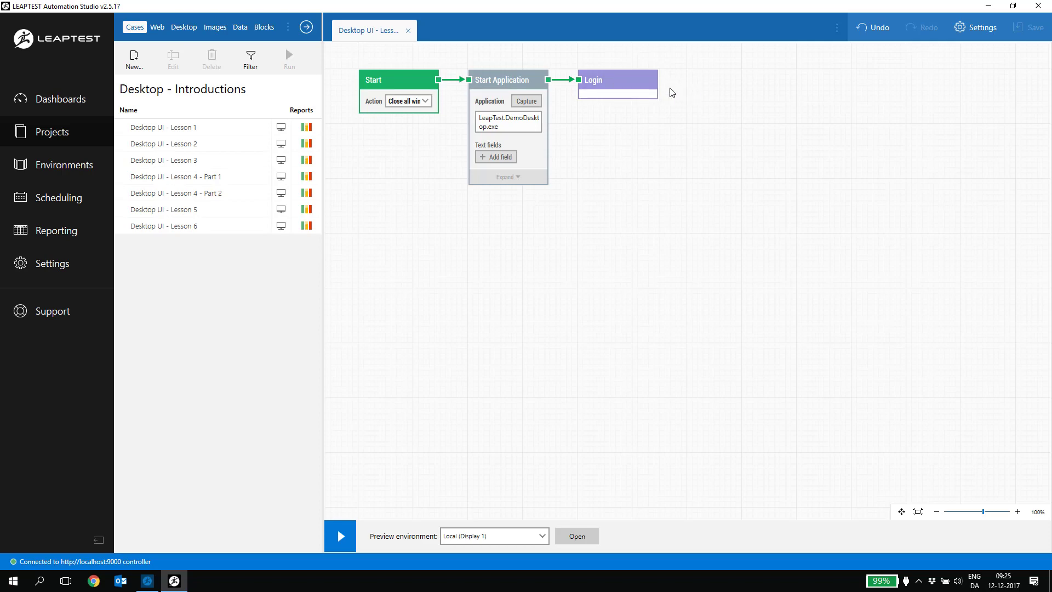
pyautogui.moveTo(657, 81); pyautogui.dragTo(670, 78)
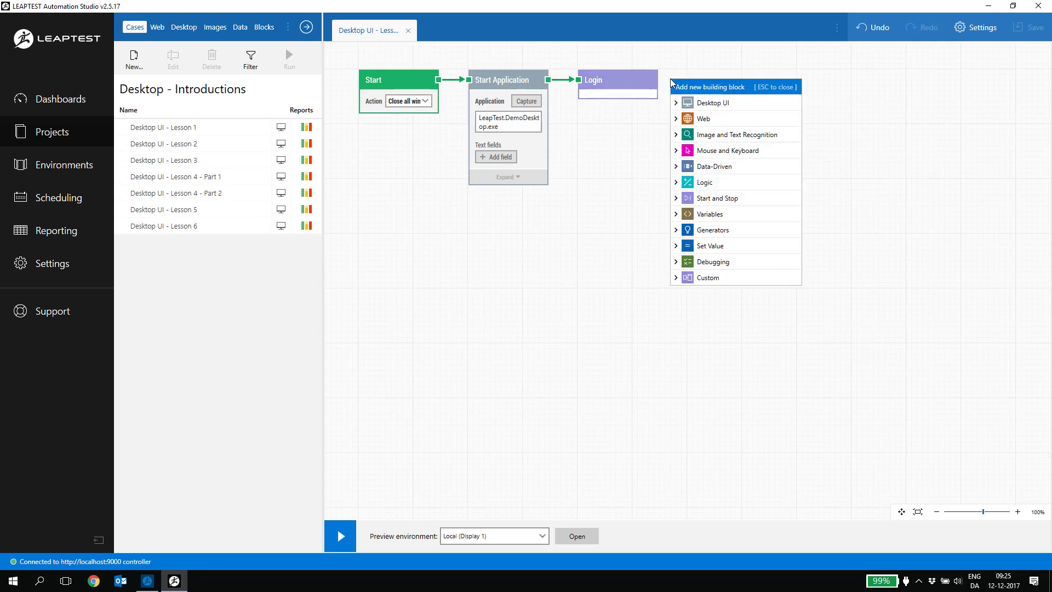
pyautogui.write('Start appl')
pyautogui.press('Return')
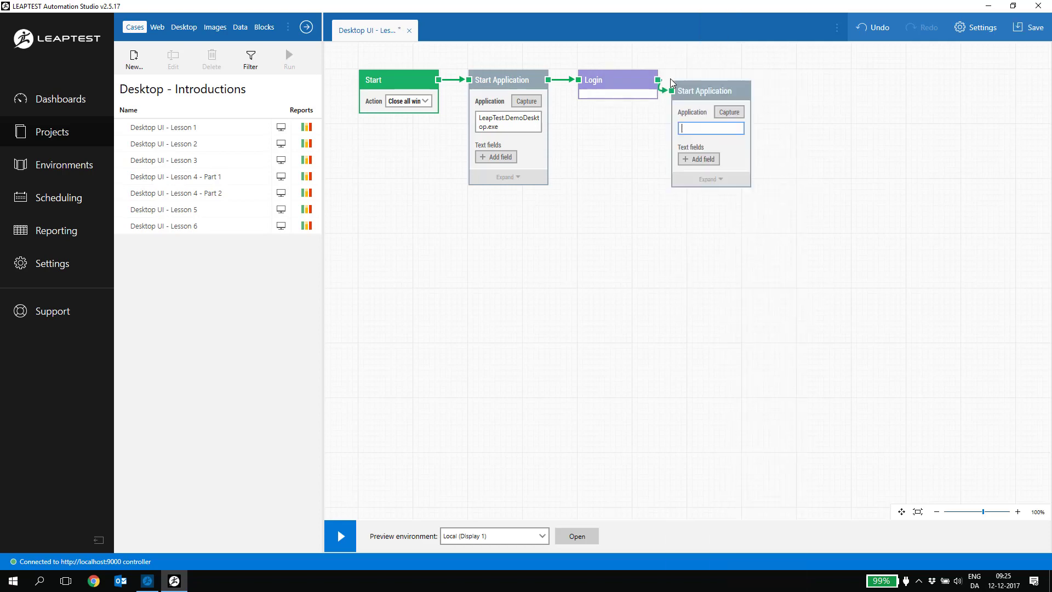
pyautogui.moveTo(708, 89); pyautogui.dragTo(719, 80)
pyautogui.click(715, 115)
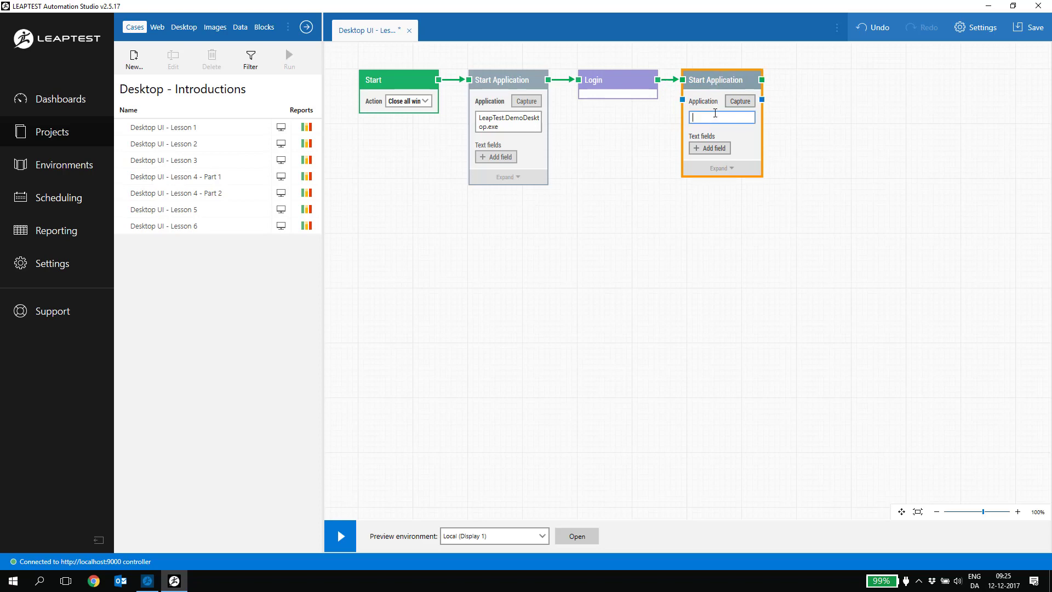
pyautogui.write('notepad.exe')
# Run the flow and check the log: notepad.exe launches, but the run ends Failed
pyautogui.click(340, 537)
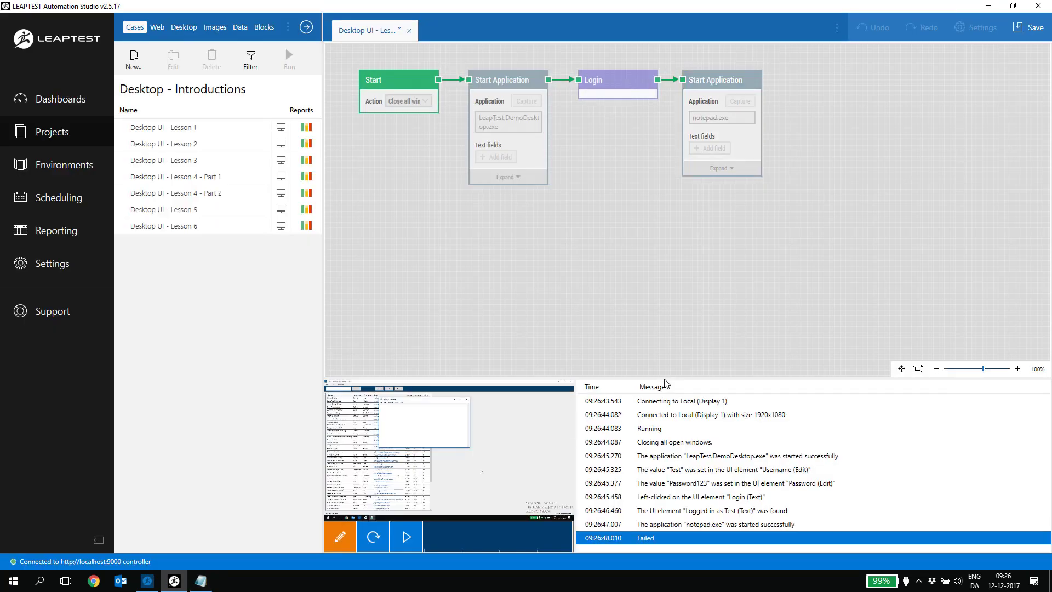
# Back in edit mode, link a Find UI Element block after the notepad.exe Start Application block
pyautogui.click(851, 156)
pyautogui.moveTo(762, 80); pyautogui.dragTo(883, 80)
pyautogui.write('Find ')
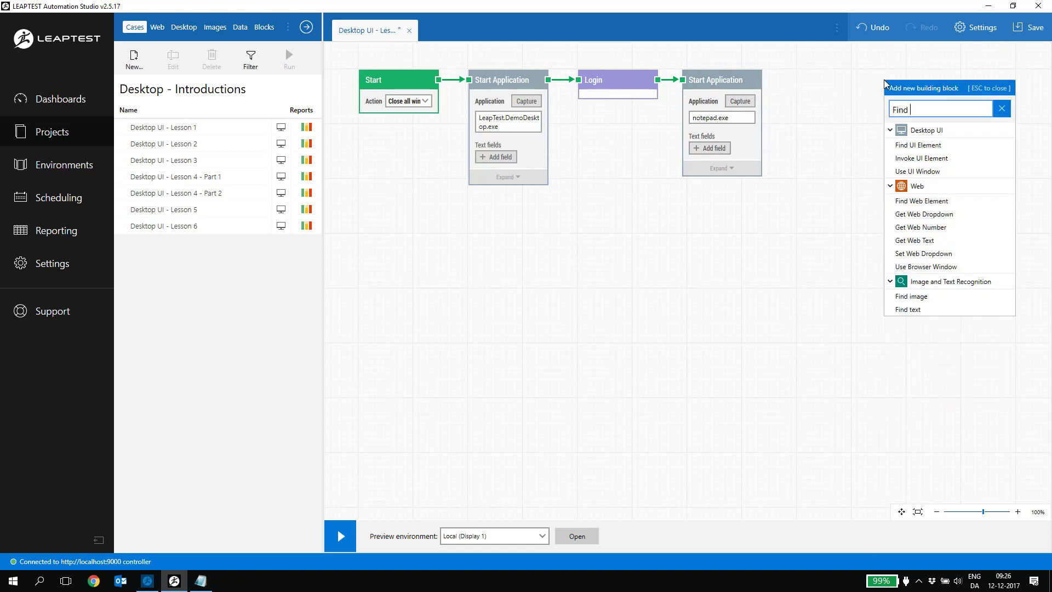
pyautogui.write('UI')
pyautogui.press('Return')
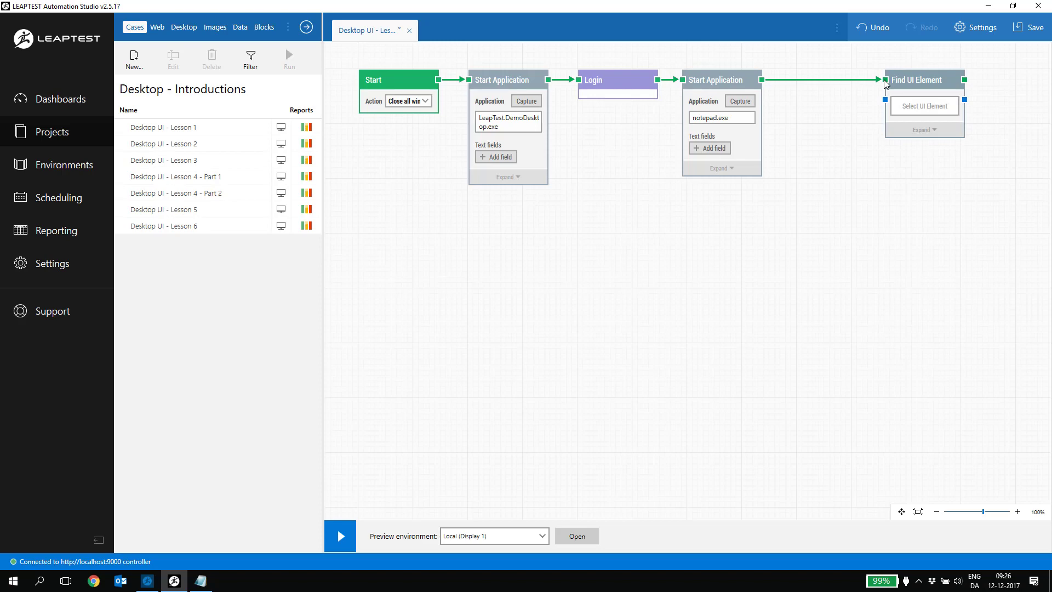
pyautogui.click(735, 81)
# Insert a Use UI Window block between Start Application and Find UI Element
pyautogui.moveTo(762, 80); pyautogui.dragTo(787, 93)
pyautogui.write('use ui w')
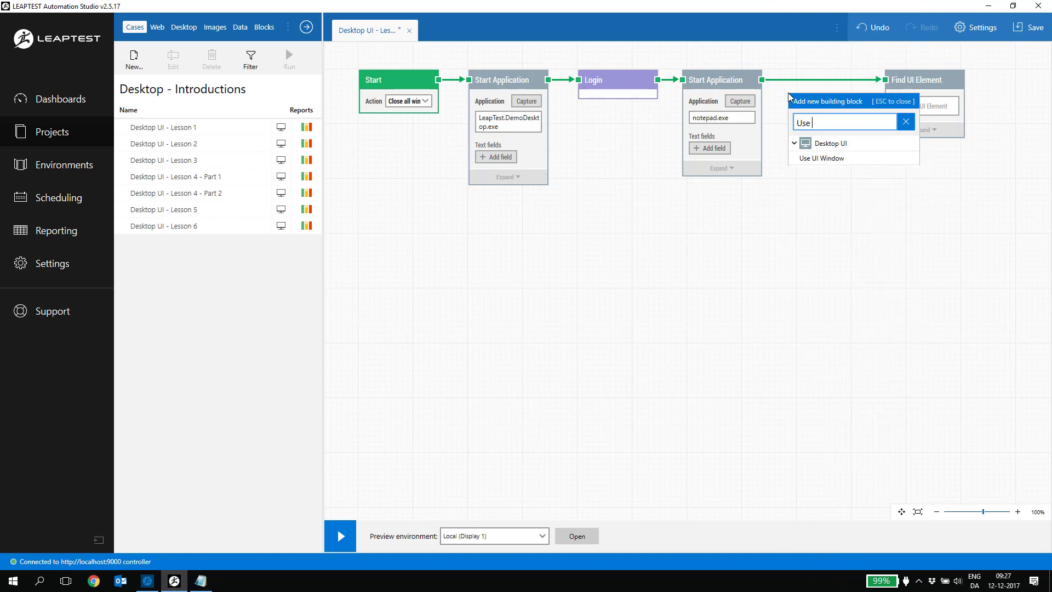
pyautogui.press('Return')
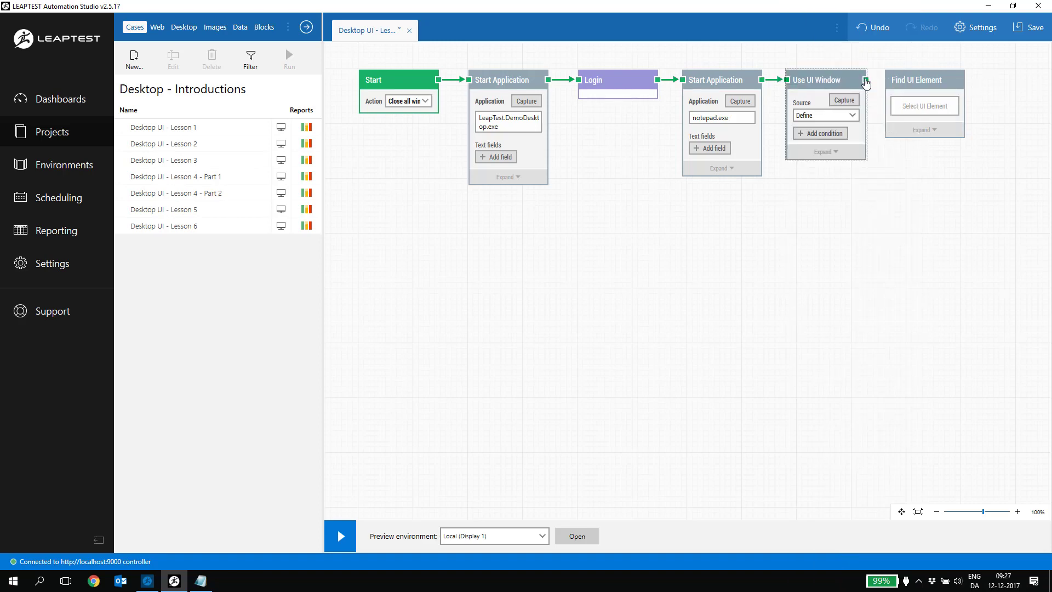
pyautogui.moveTo(866, 80); pyautogui.dragTo(886, 80)
# Capture the Demo Desktop Application window as the Use UI Window target
pyautogui.click(847, 84)
pyautogui.click(845, 101)
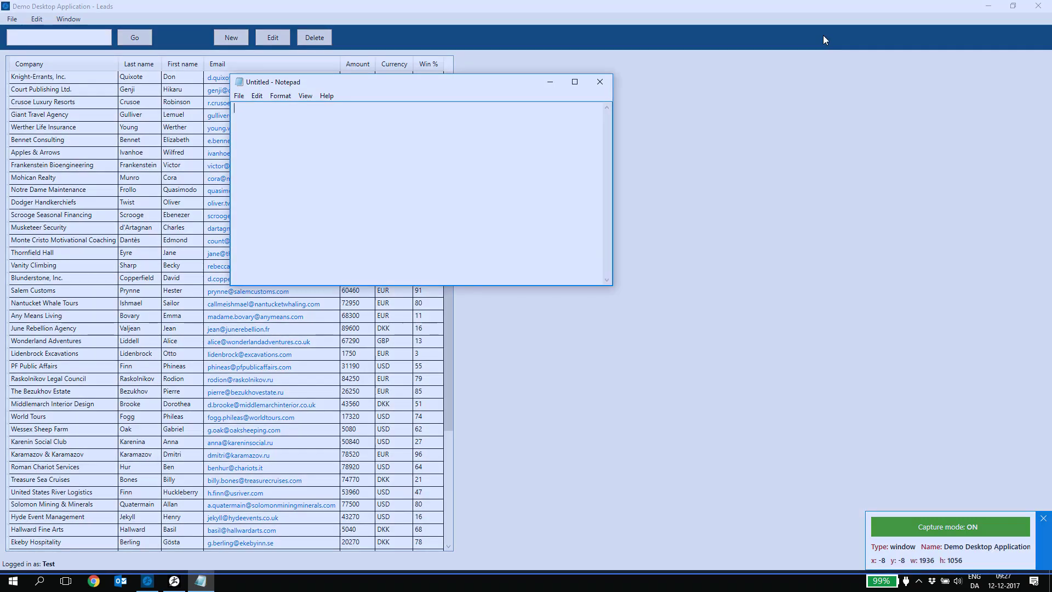
pyautogui.click(823, 76)
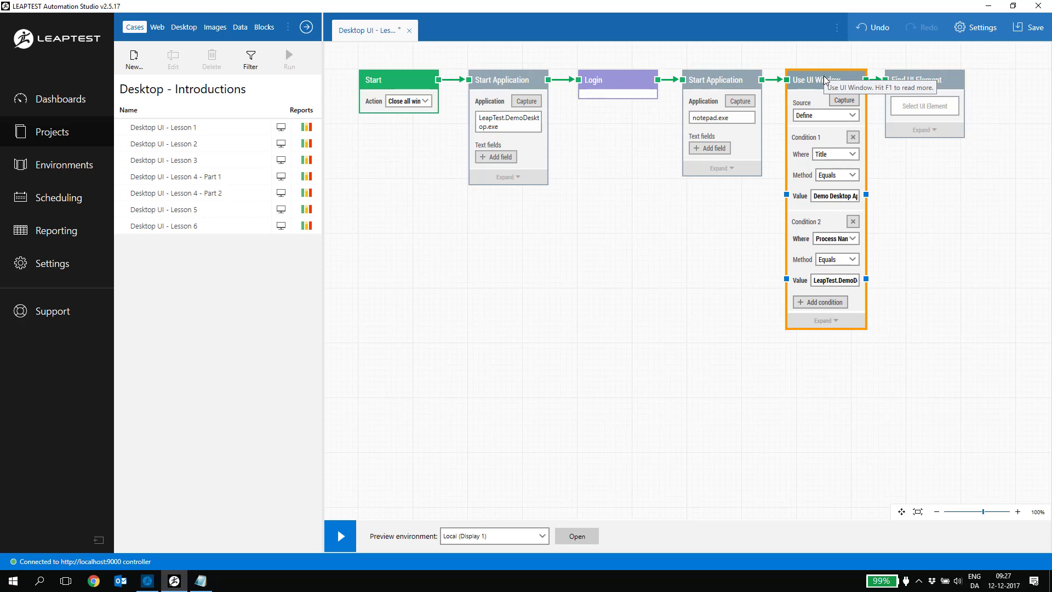
pyautogui.click(922, 106)
# Capture the first lead's email cell in the demo app as Find UI Element's target
pyautogui.click(980, 128)
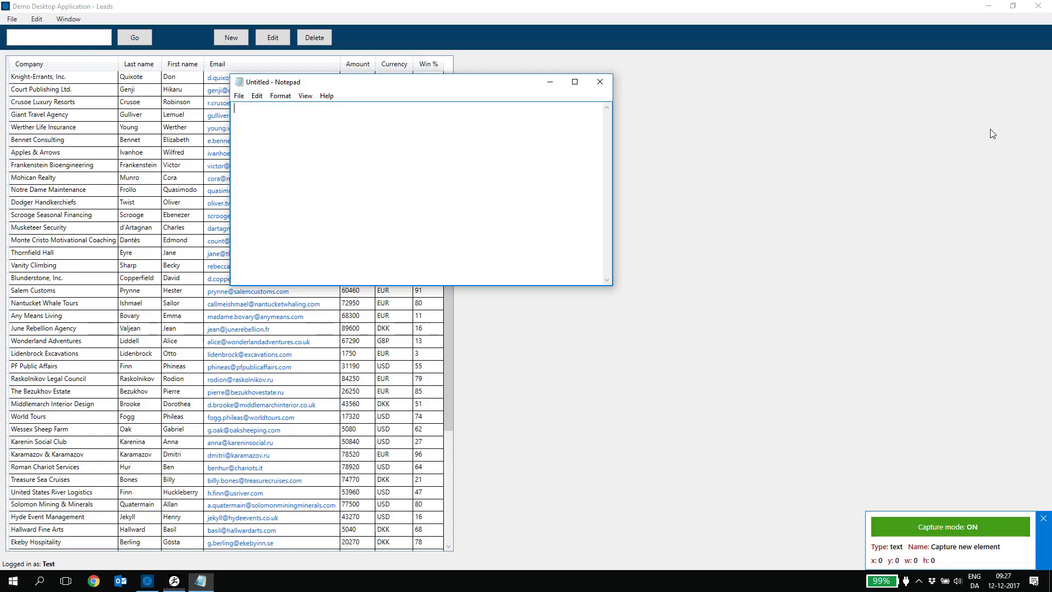
pyautogui.hotkey('alt', 'Tab')
pyautogui.hotkey('alt', 'Tab')
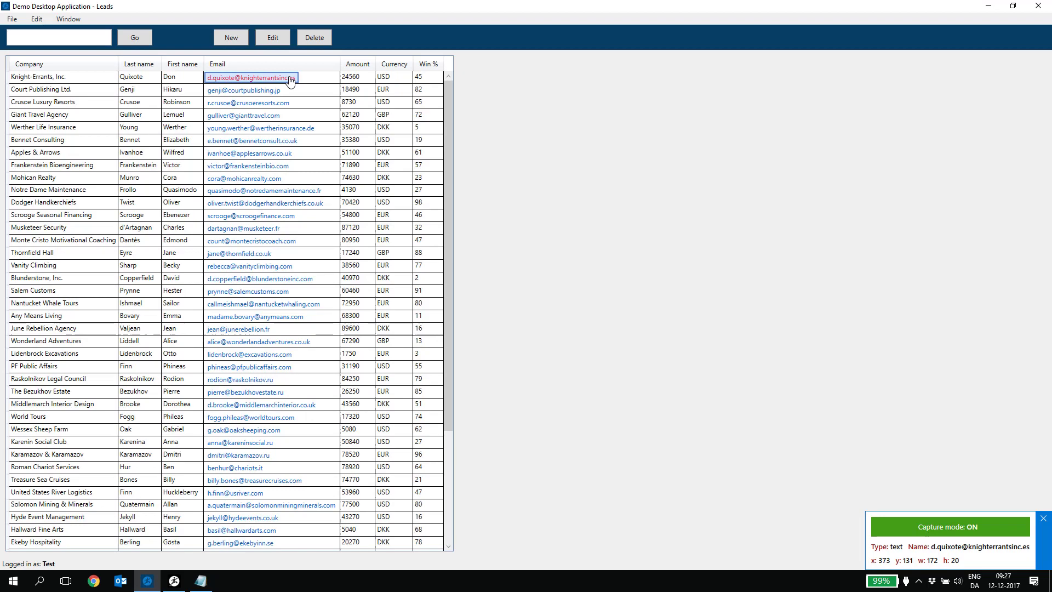
pyautogui.click(290, 81)
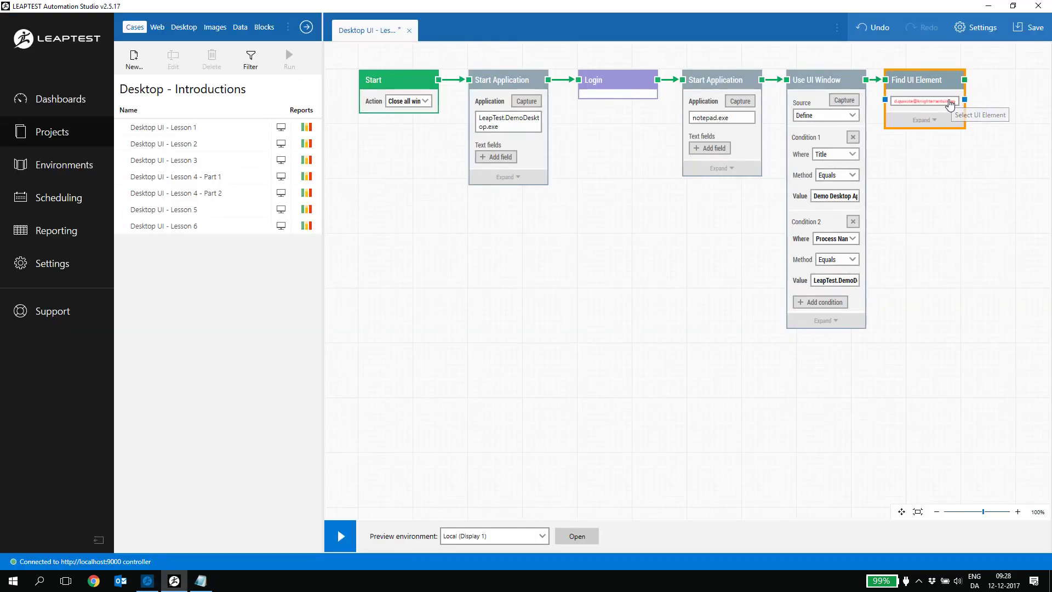
# Edit the locator to a generic Child row match, validate 1 of 47 matches, and save
pyautogui.click(949, 104)
pyautogui.click(970, 175)
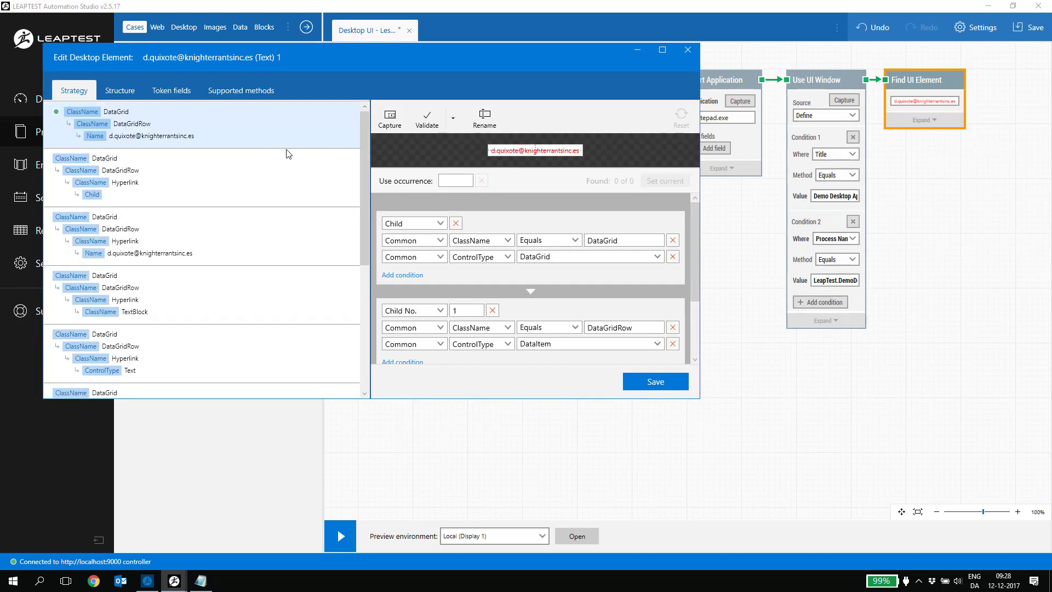
pyautogui.click(189, 167)
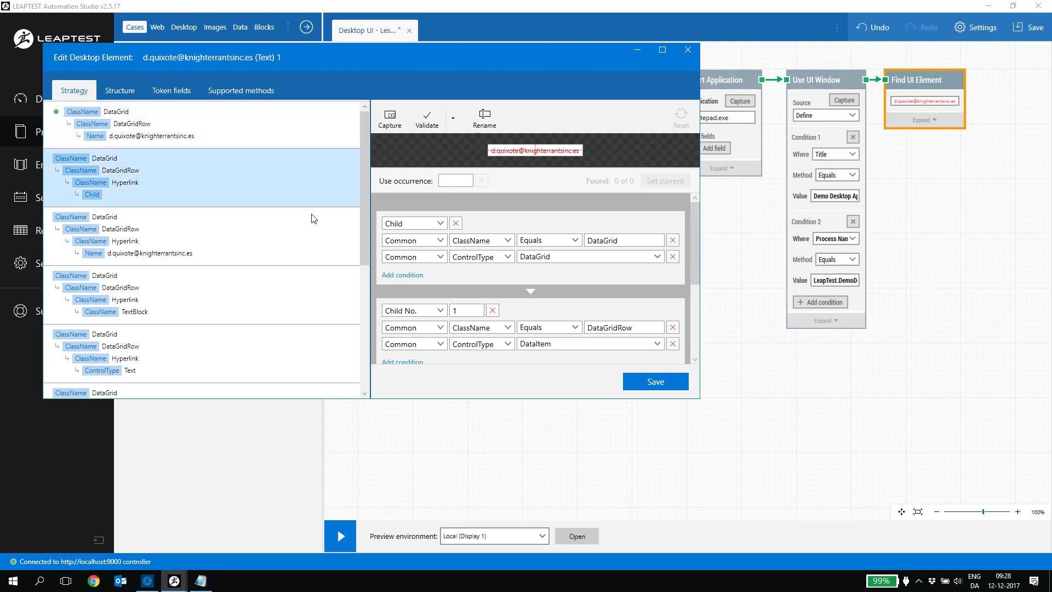
pyautogui.click(440, 311)
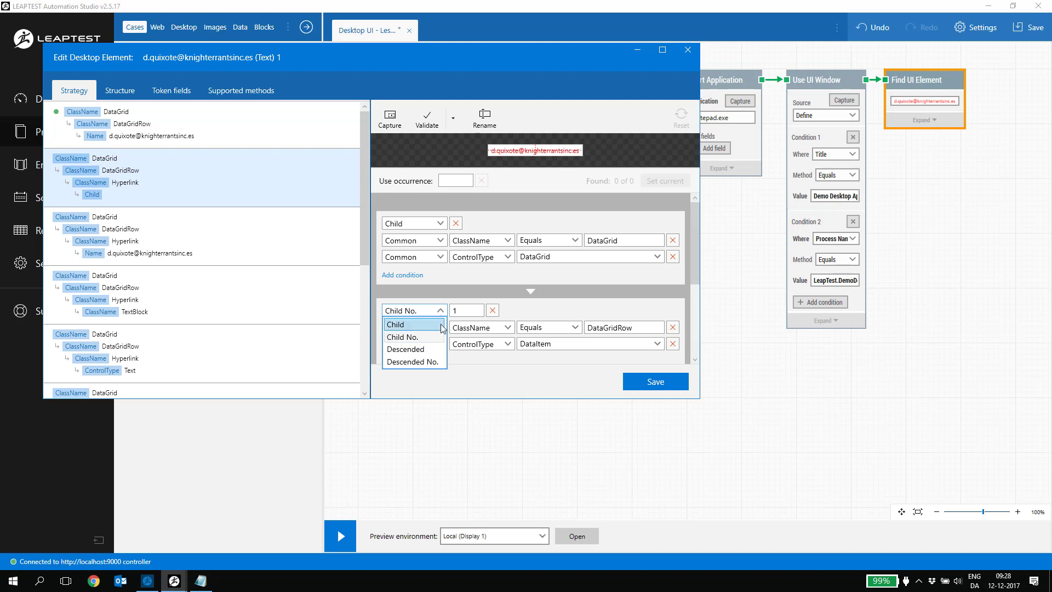
pyautogui.click(442, 326)
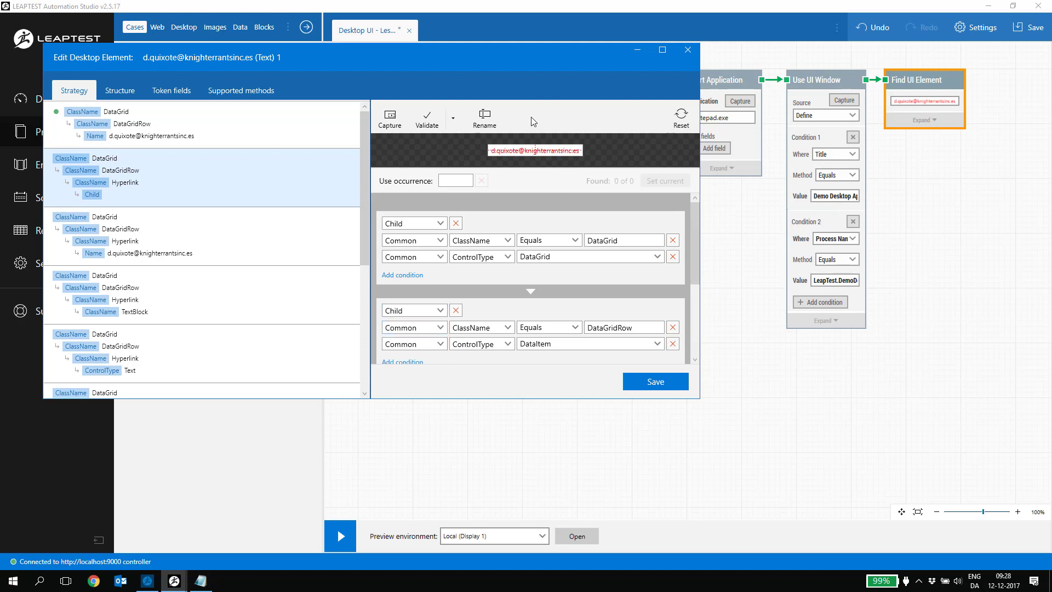
pyautogui.click(426, 119)
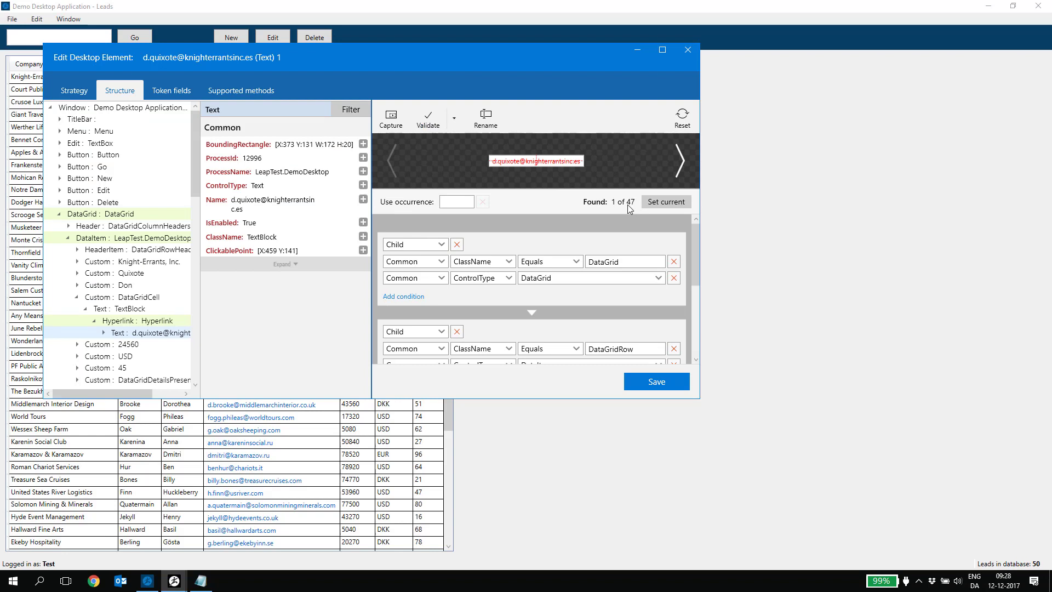
pyautogui.click(654, 382)
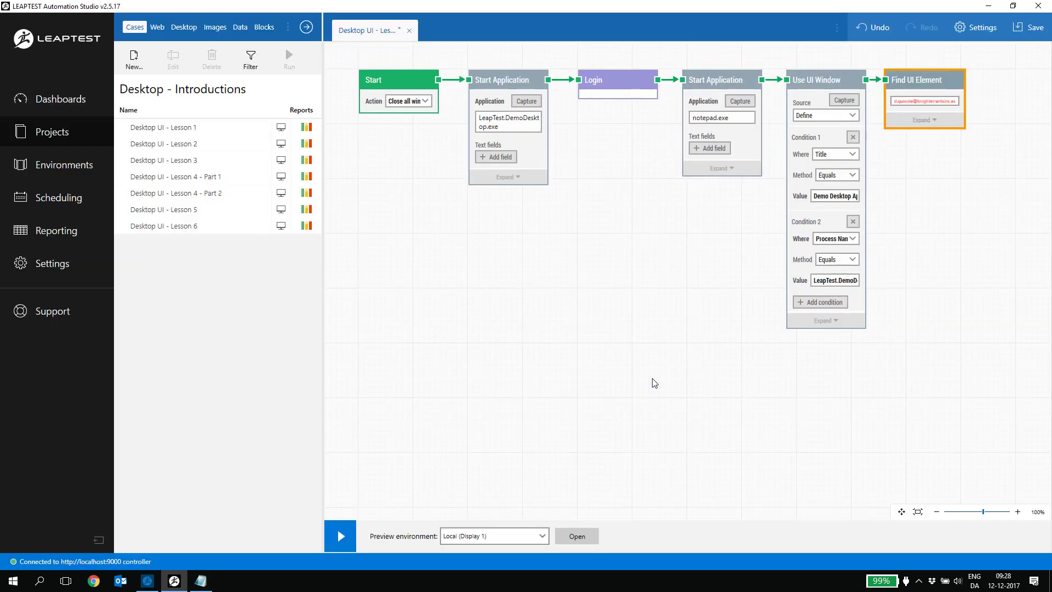
# Set Find UI Element to use All matching occurrences, with a 10-second timeout
pyautogui.click(930, 120)
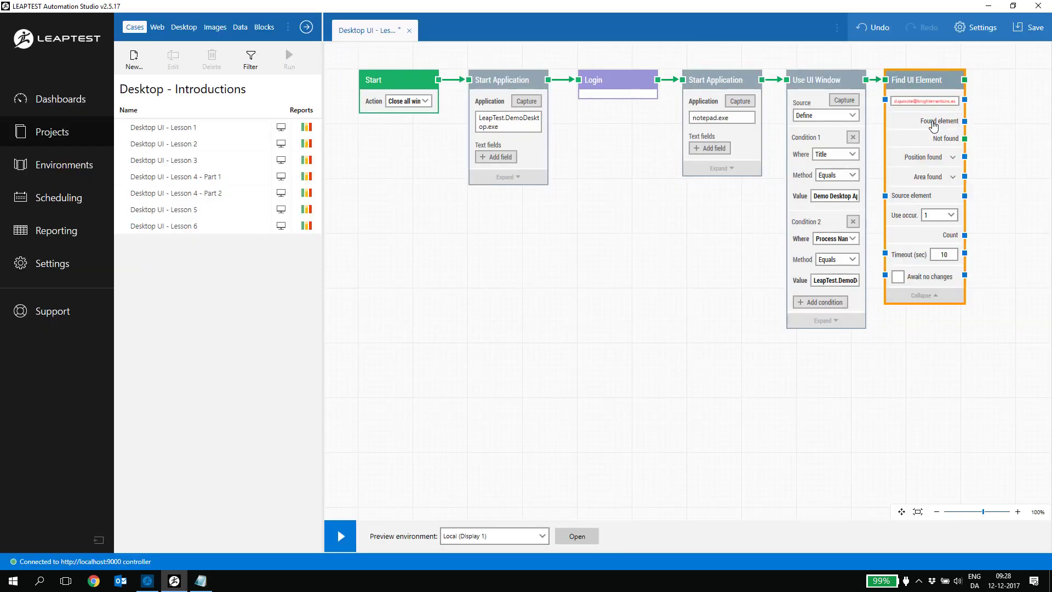
pyautogui.click(932, 214)
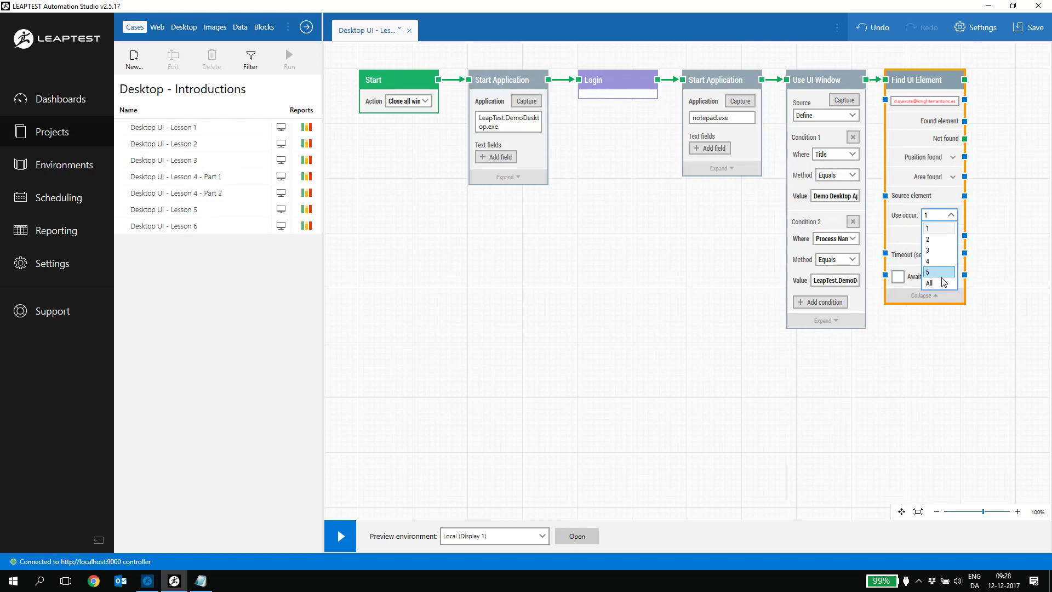
pyautogui.click(941, 281)
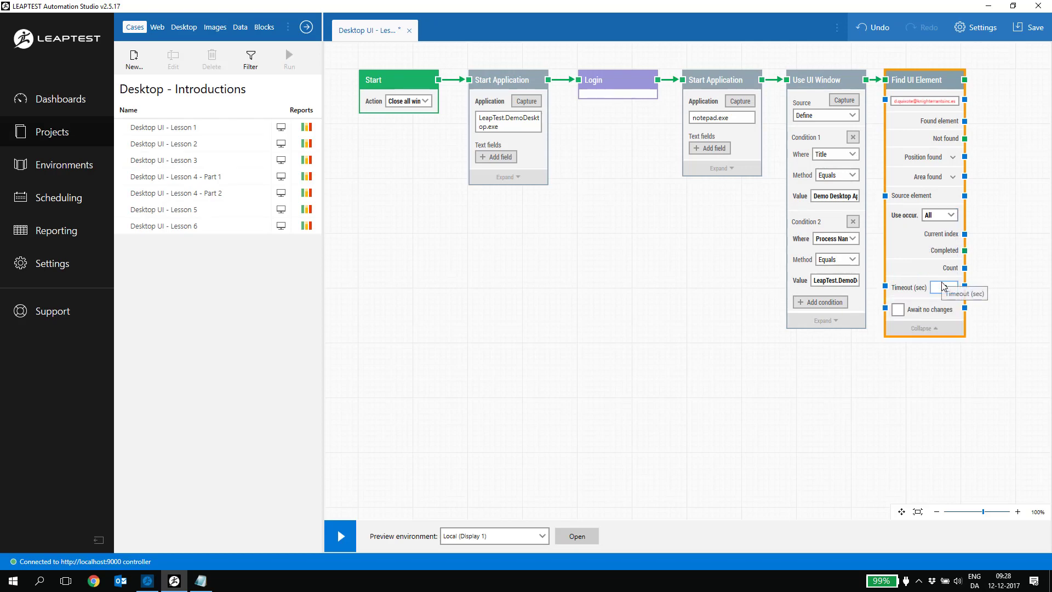
pyautogui.moveTo(789, 381); pyautogui.dragTo(503, 477)
# Add a Get UI Text block fed by Find UI Element's found element and flow output
pyautogui.moveTo(700, 226)
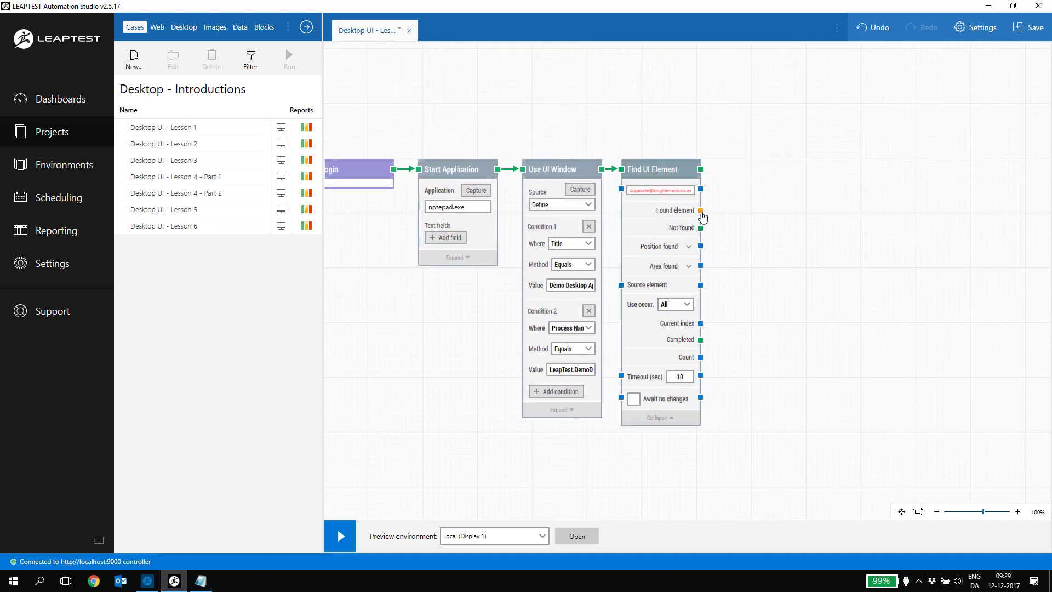
pyautogui.moveTo(702, 212); pyautogui.dragTo(737, 191)
pyautogui.write('Get ')
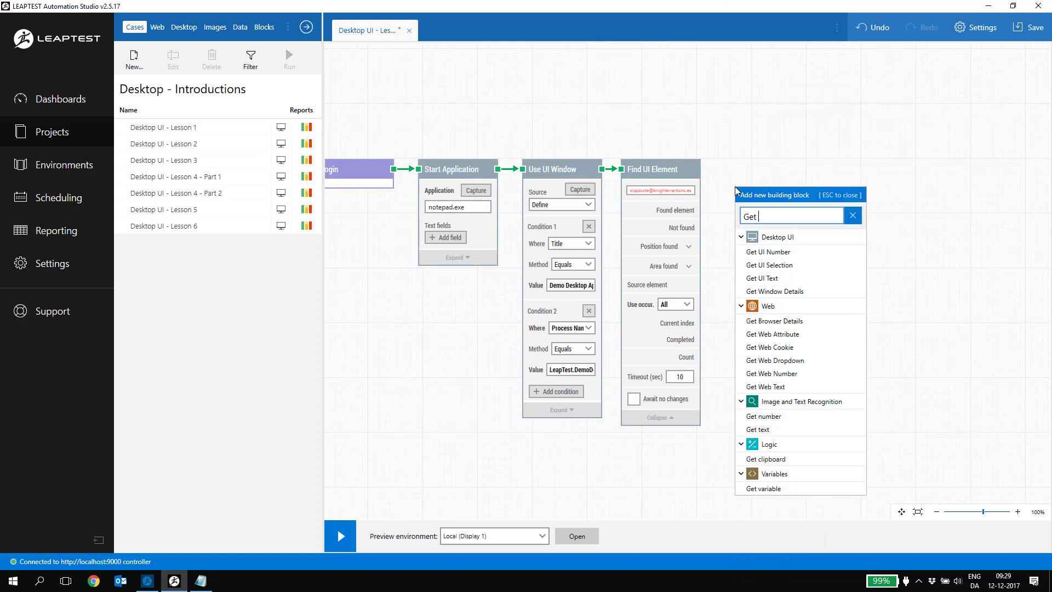
pyautogui.write('ui te')
pyautogui.press('Return')
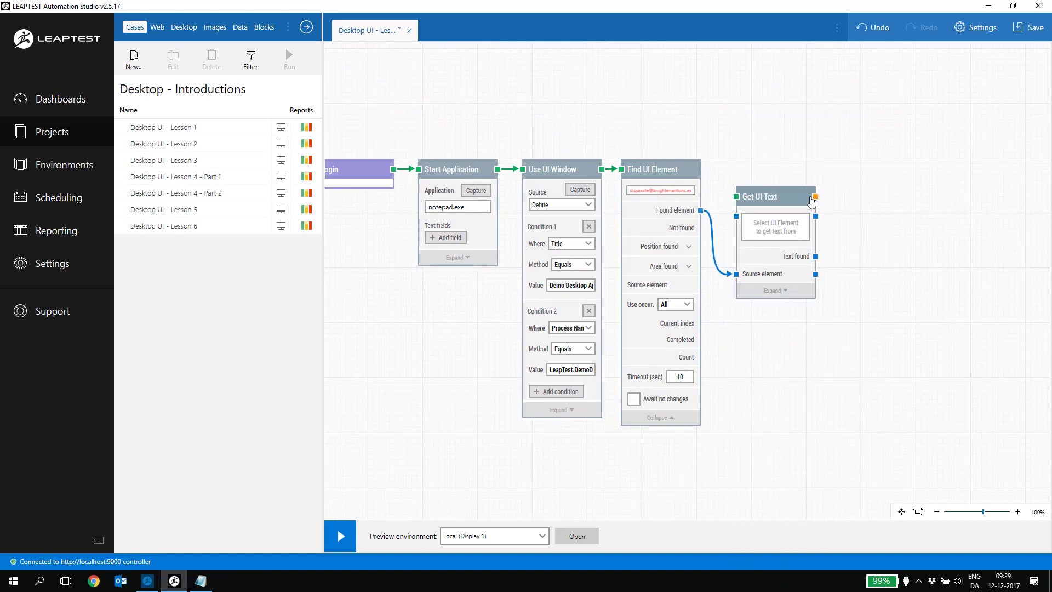
pyautogui.moveTo(811, 203); pyautogui.dragTo(806, 173)
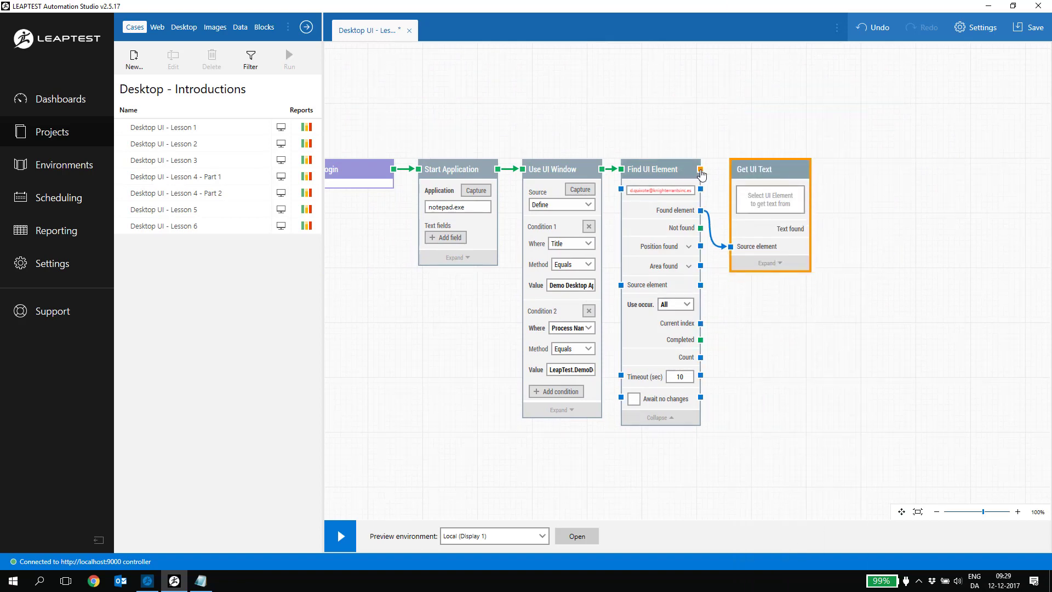
pyautogui.moveTo(701, 172); pyautogui.dragTo(772, 169)
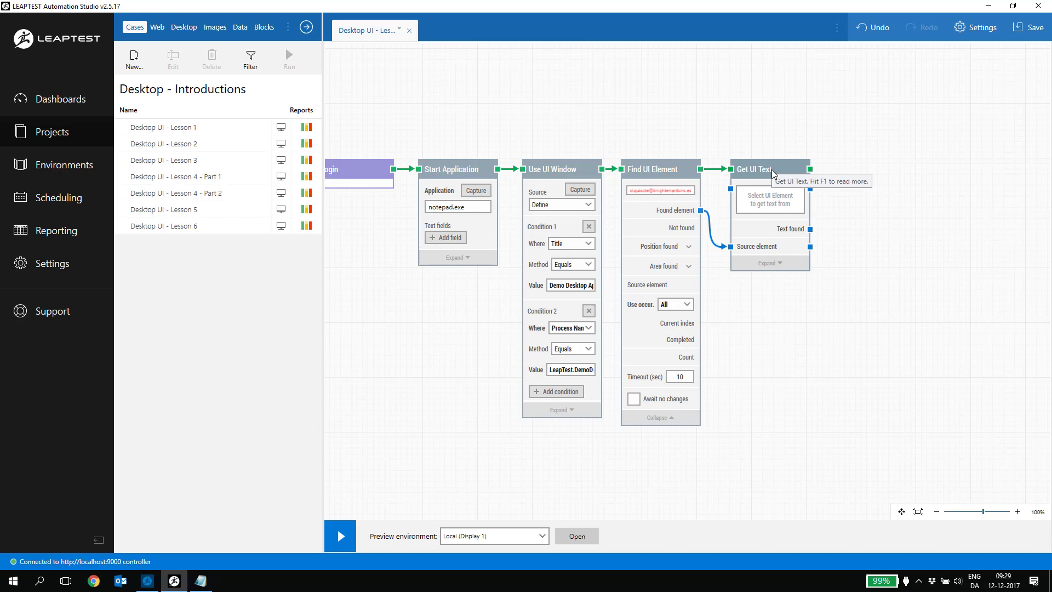
# Add a Use UI Window block after Get UI Text
pyautogui.moveTo(809, 169); pyautogui.dragTo(831, 171)
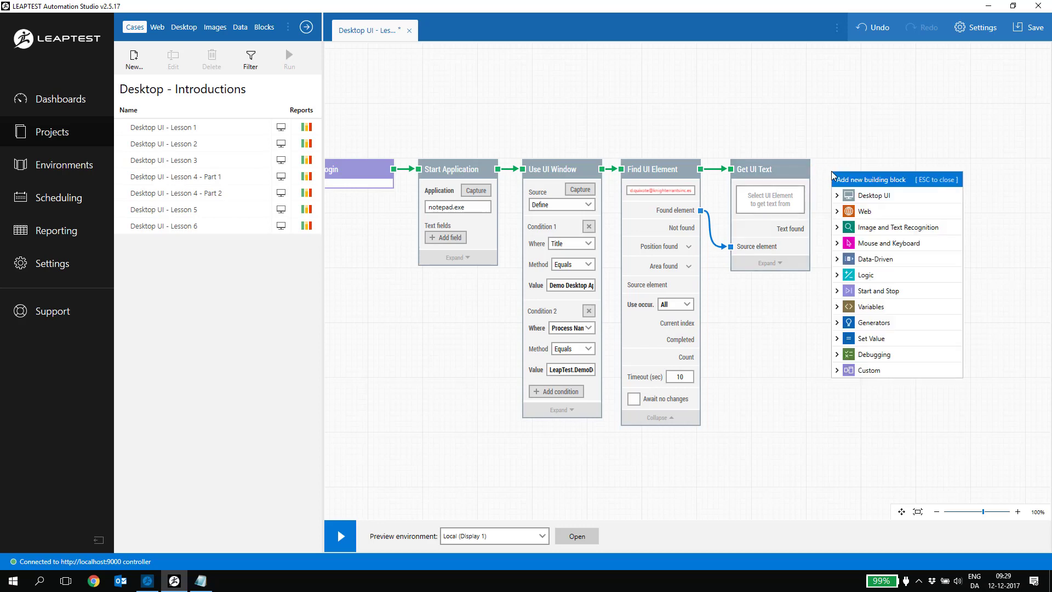
pyautogui.write('Use ui w')
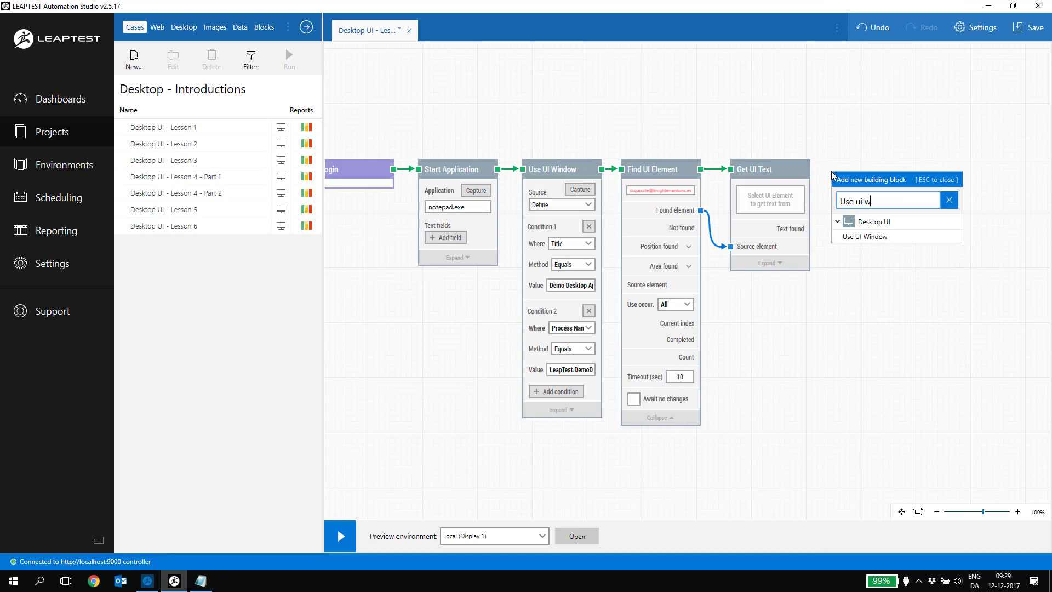
pyautogui.press('Return')
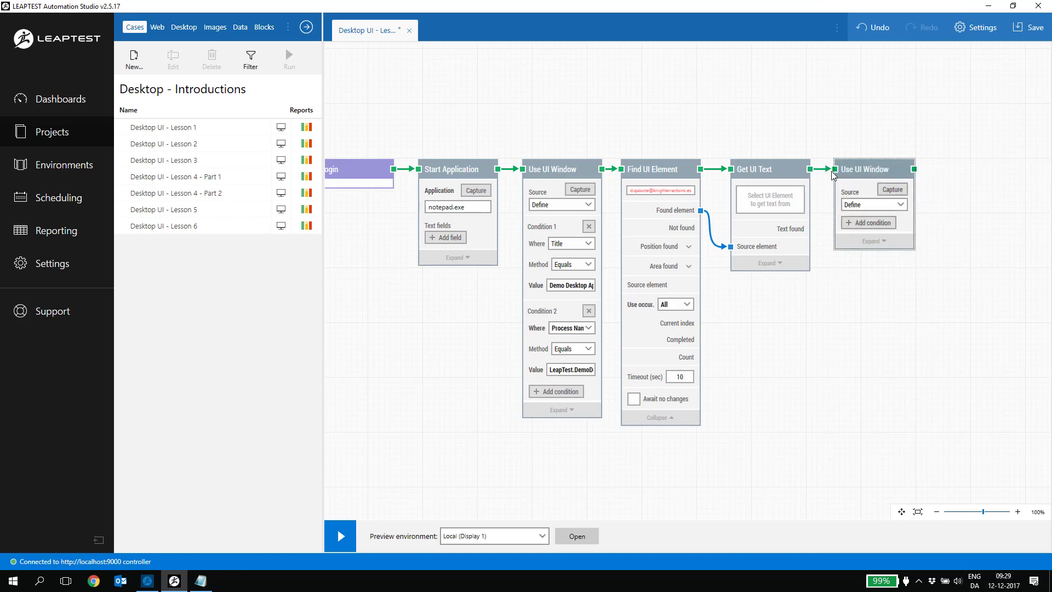
# Set Use UI Window's source to Element, wired from Start Application's notepad Window output
pyautogui.click(894, 205)
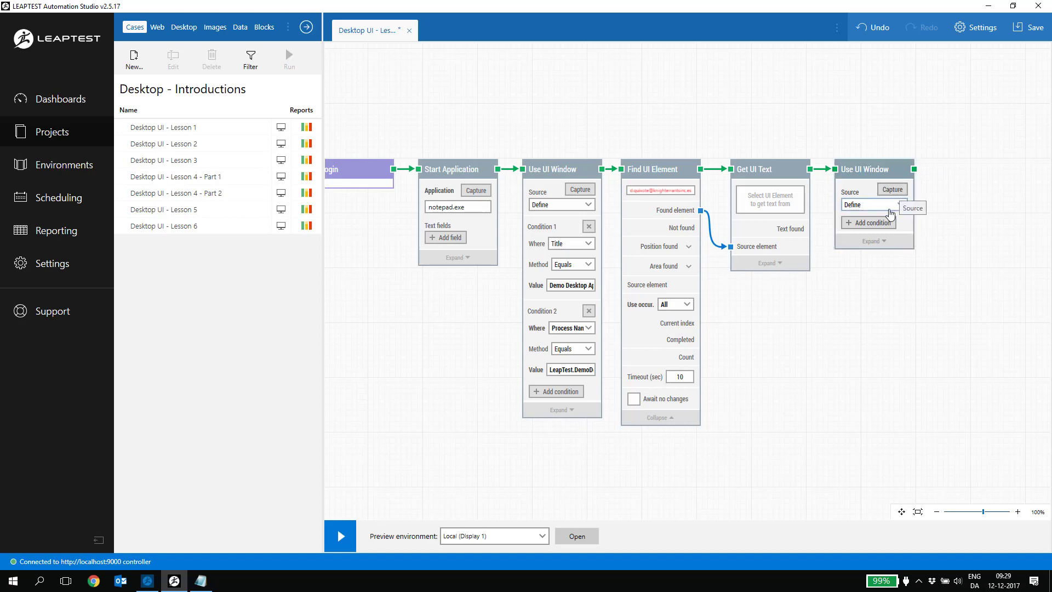
pyautogui.click(886, 229)
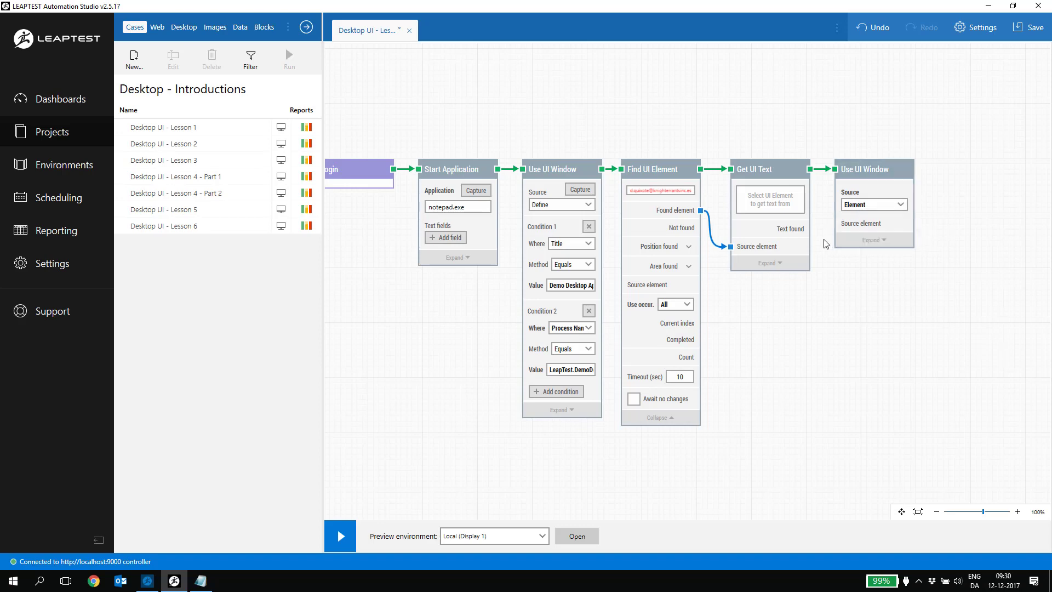
pyautogui.click(459, 257)
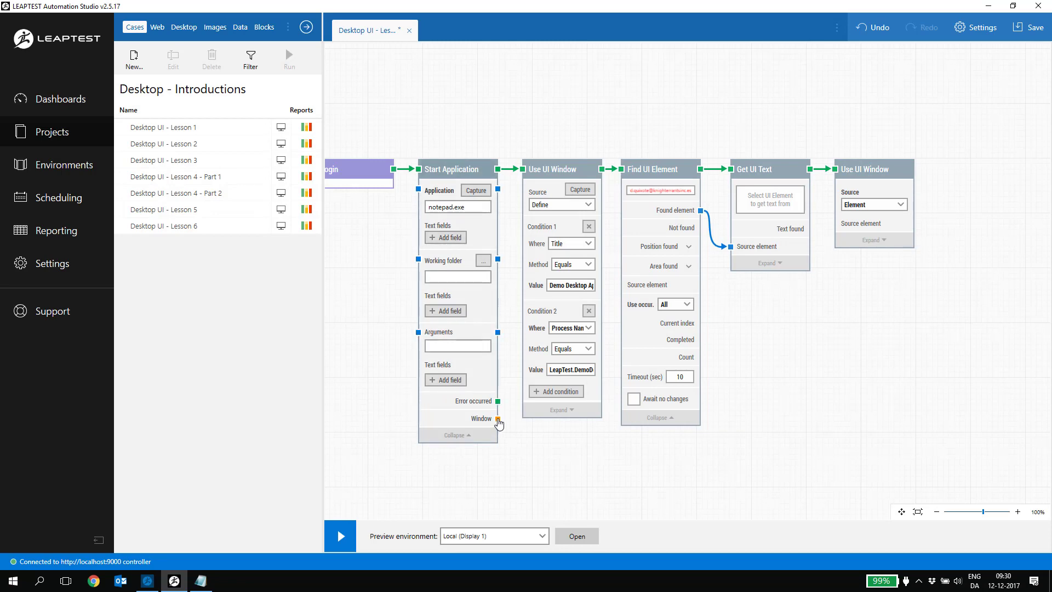
pyautogui.moveTo(498, 419); pyautogui.dragTo(841, 229)
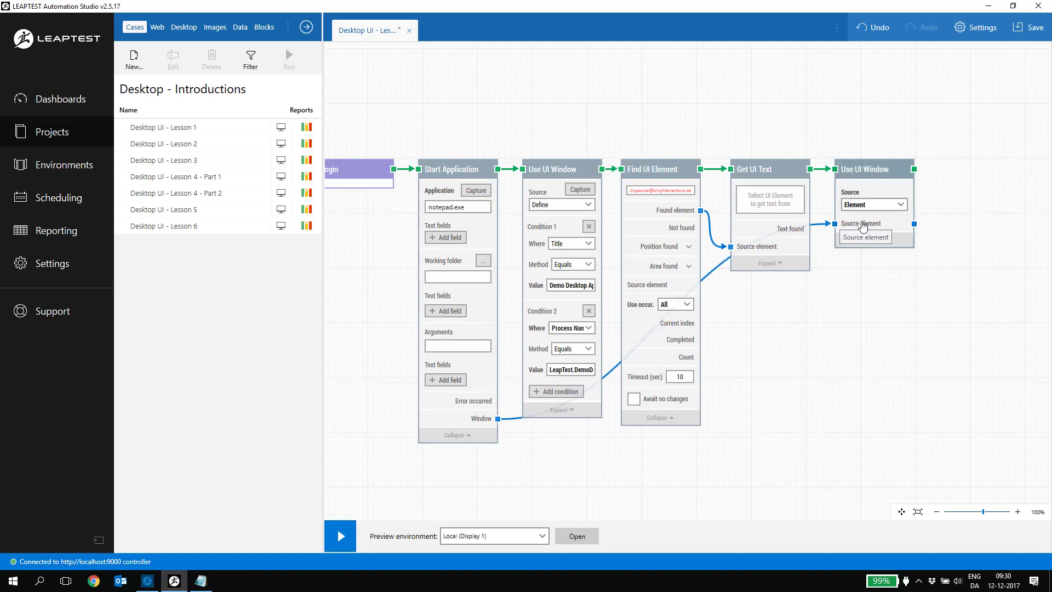
pyautogui.moveTo(914, 168); pyautogui.dragTo(936, 173)
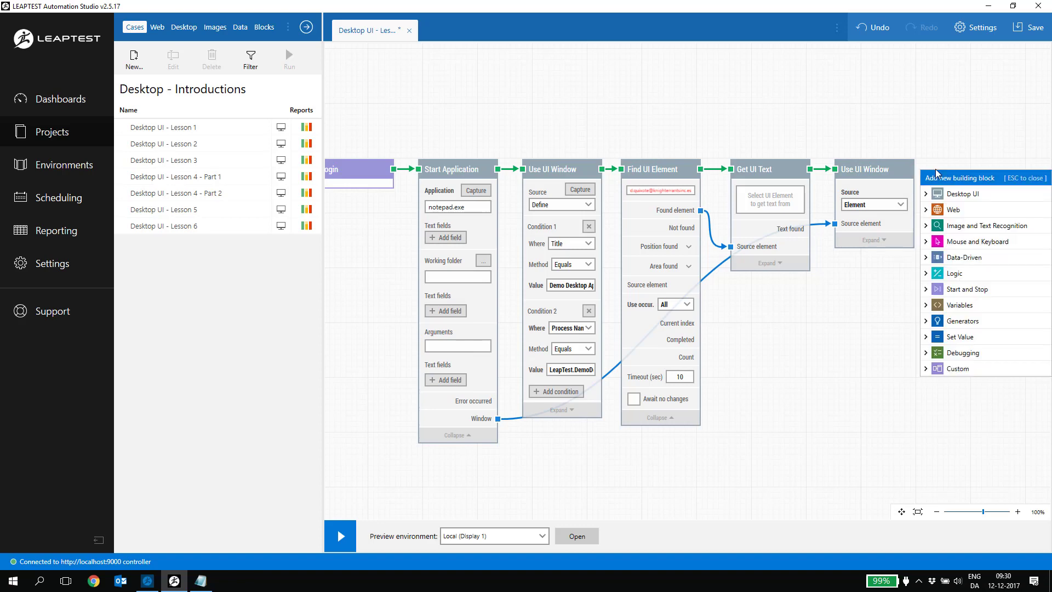
# Add a Type text block after Use UI Window, with Field 1 fed by Get UI Text's Text found
pyautogui.write('Type te')
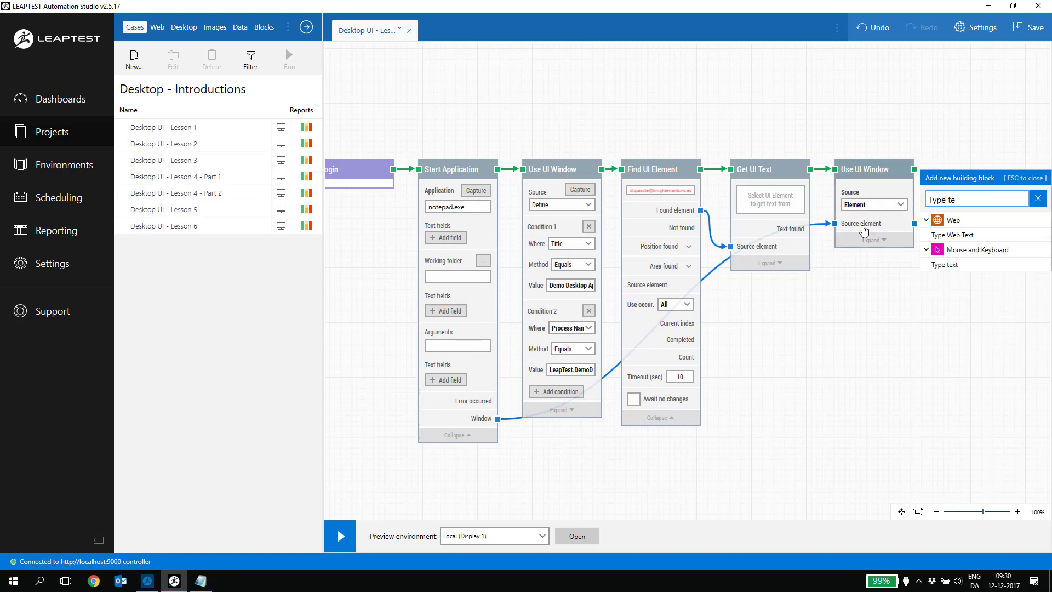
pyautogui.click(962, 265)
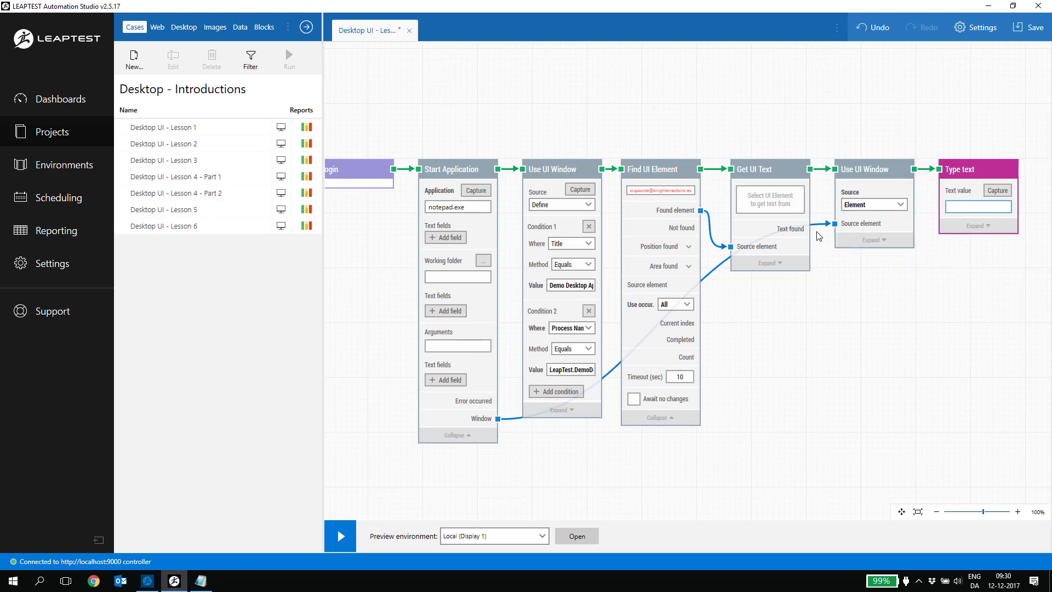
pyautogui.moveTo(811, 230); pyautogui.dragTo(952, 249)
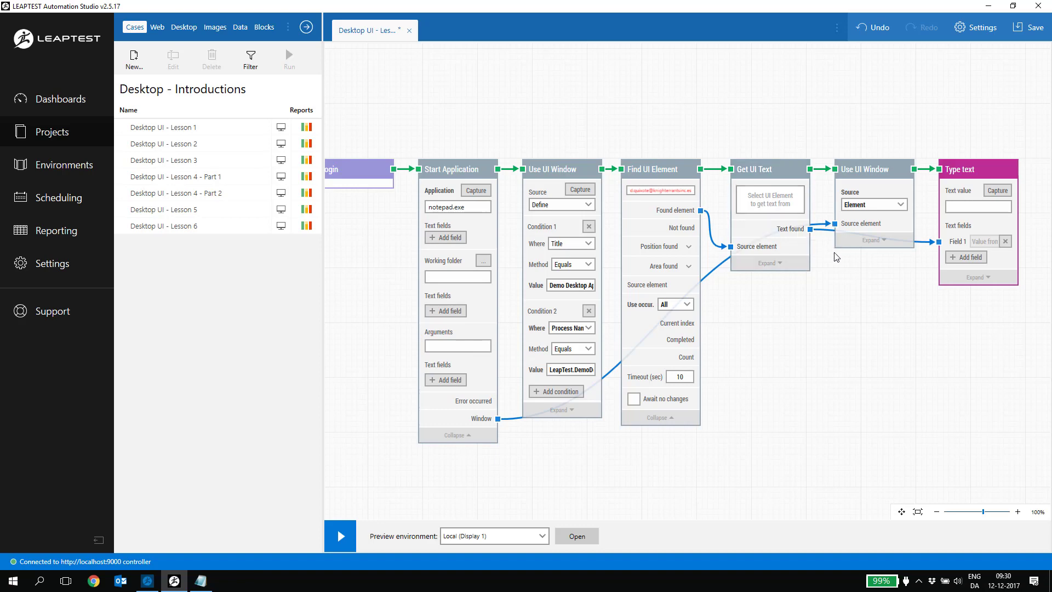
# Set Type text's value to the Field 1 token followed by ENTER, with Fast typing speed
pyautogui.rightClick(958, 211)
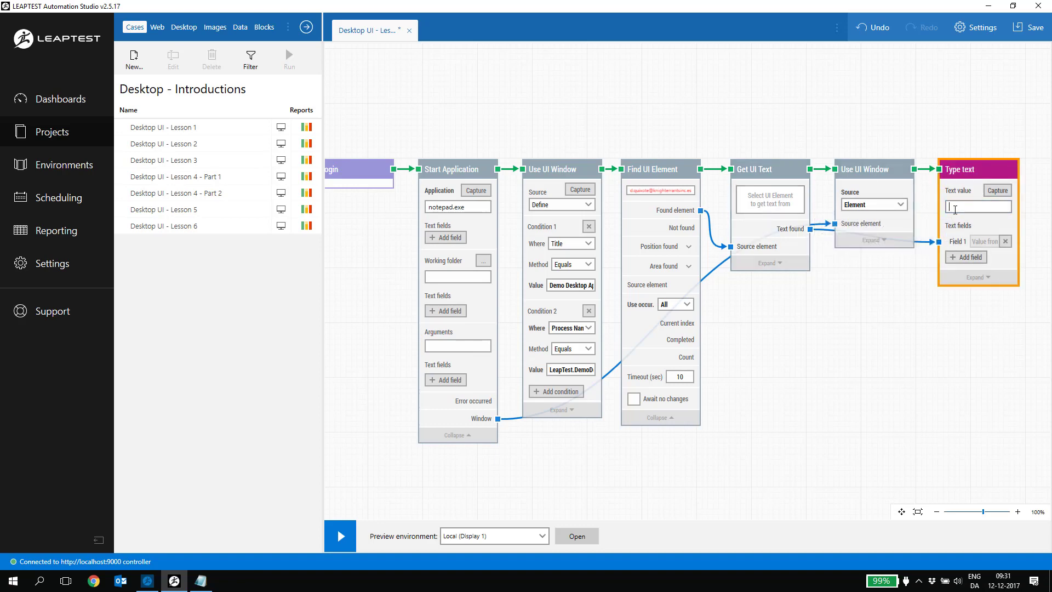
pyautogui.moveTo(971, 226)
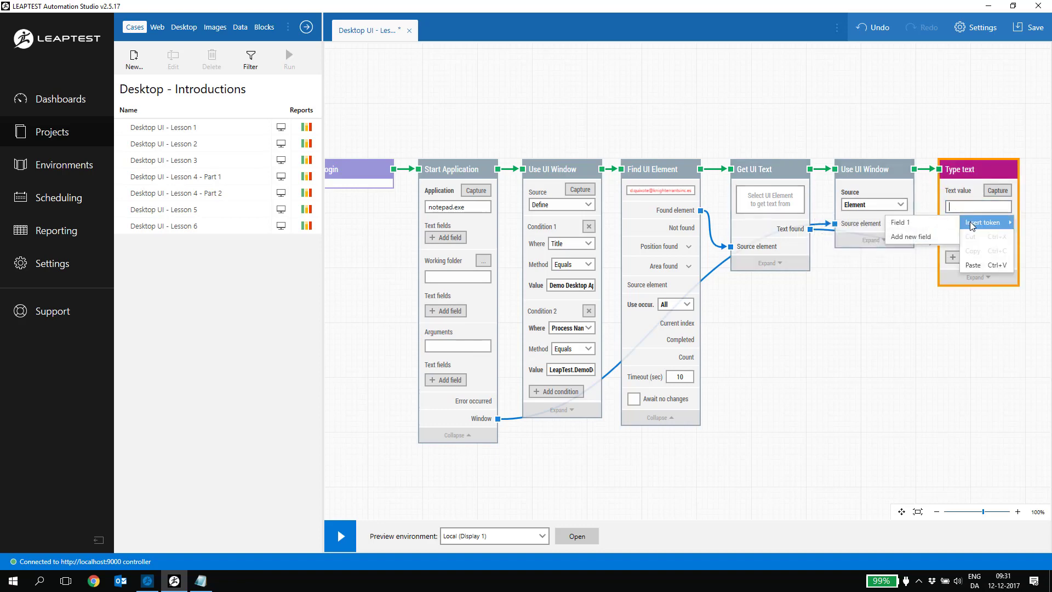
pyautogui.click(933, 226)
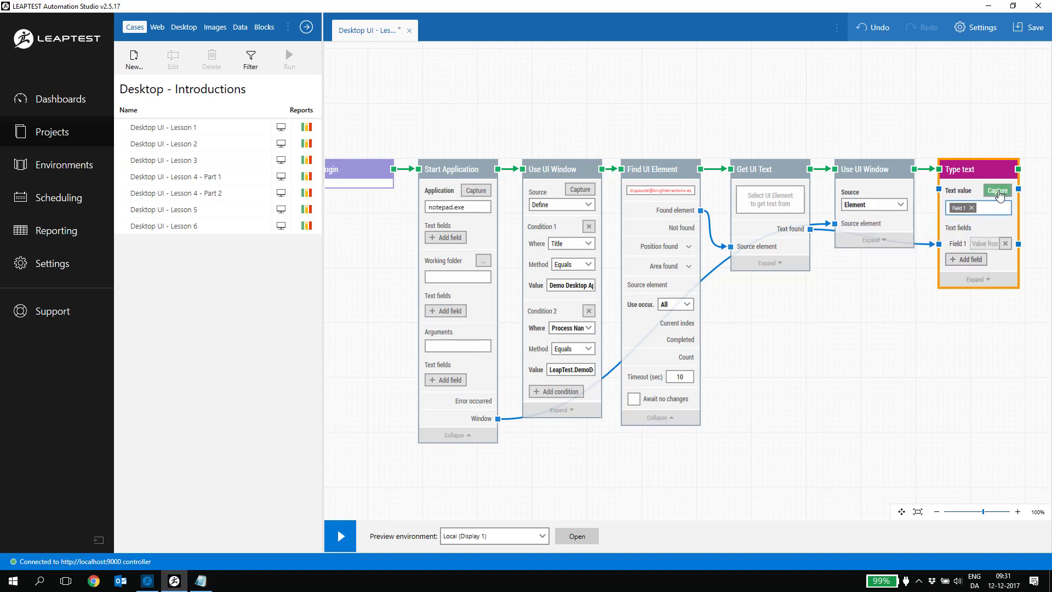
pyautogui.press('Return')
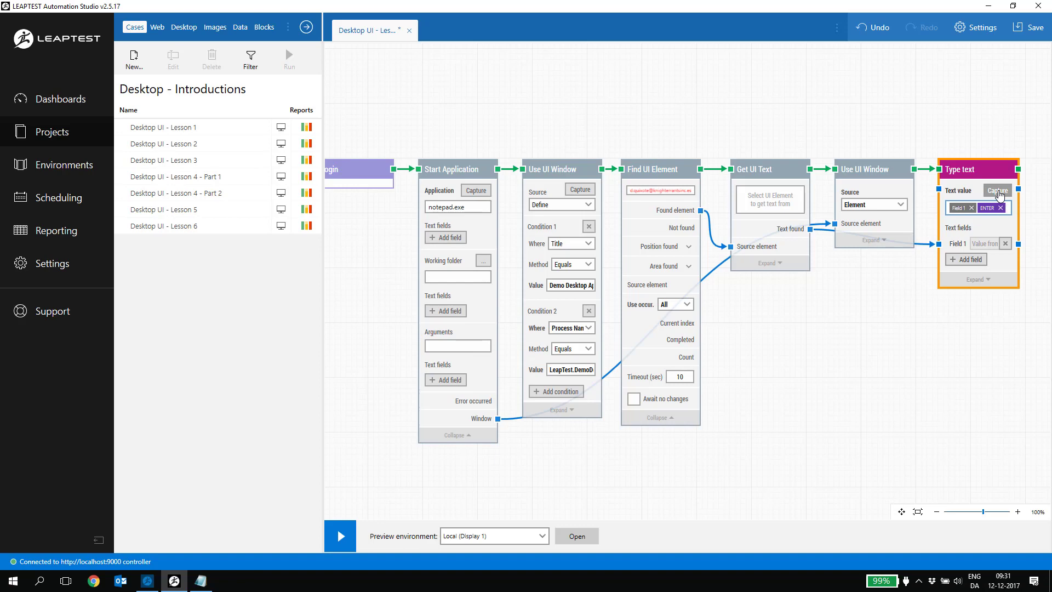
pyautogui.click(983, 280)
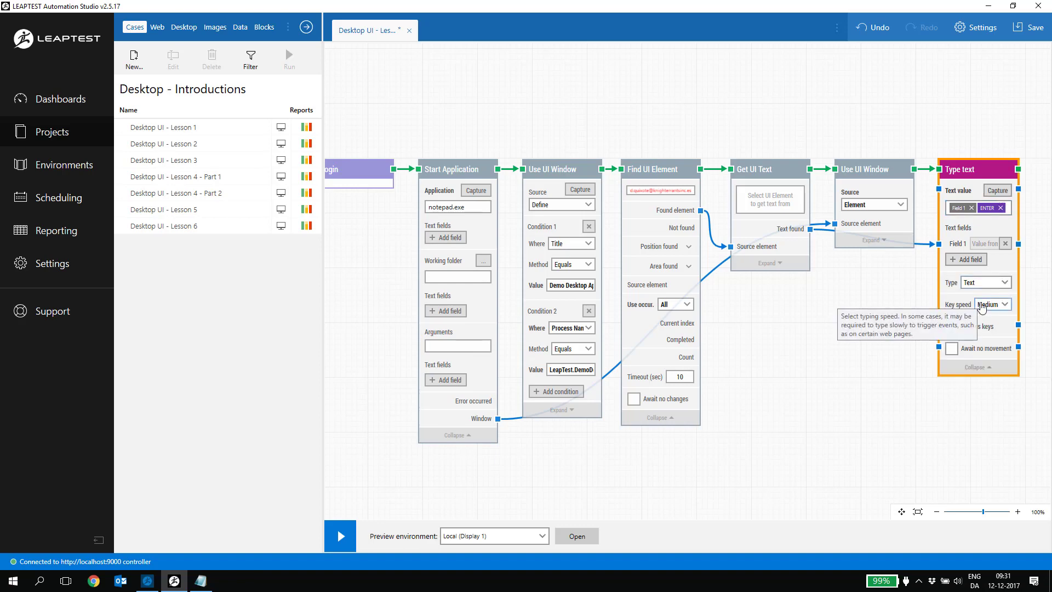
pyautogui.click(983, 308)
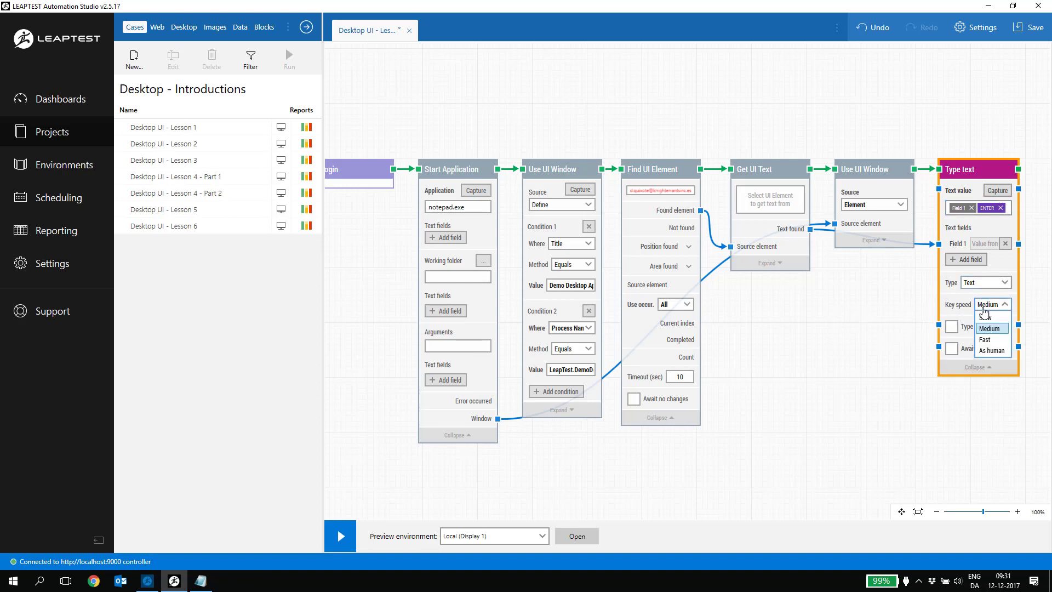
pyautogui.click(985, 340)
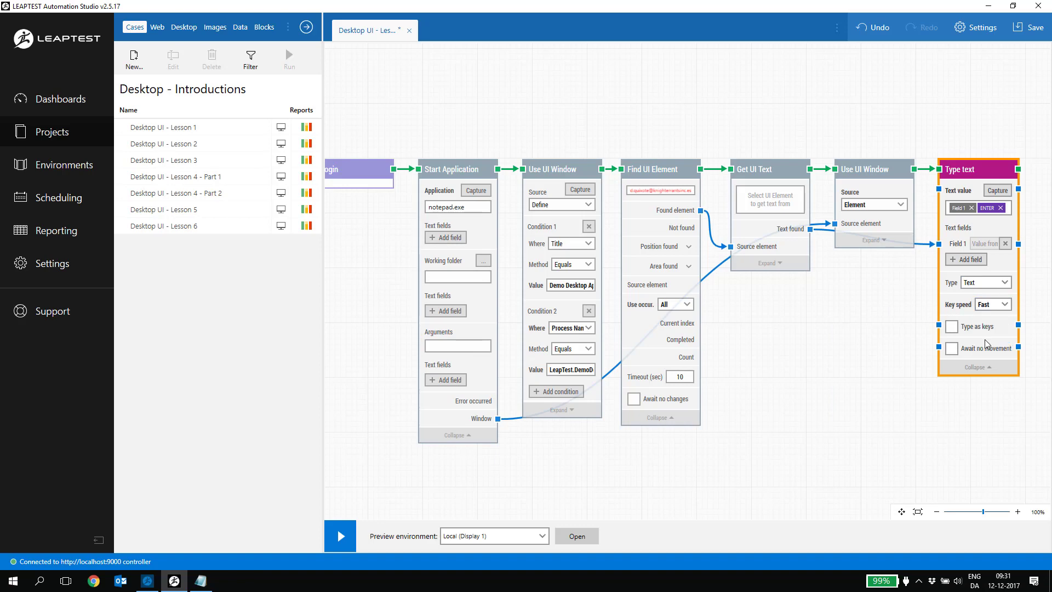
pyautogui.click(875, 325)
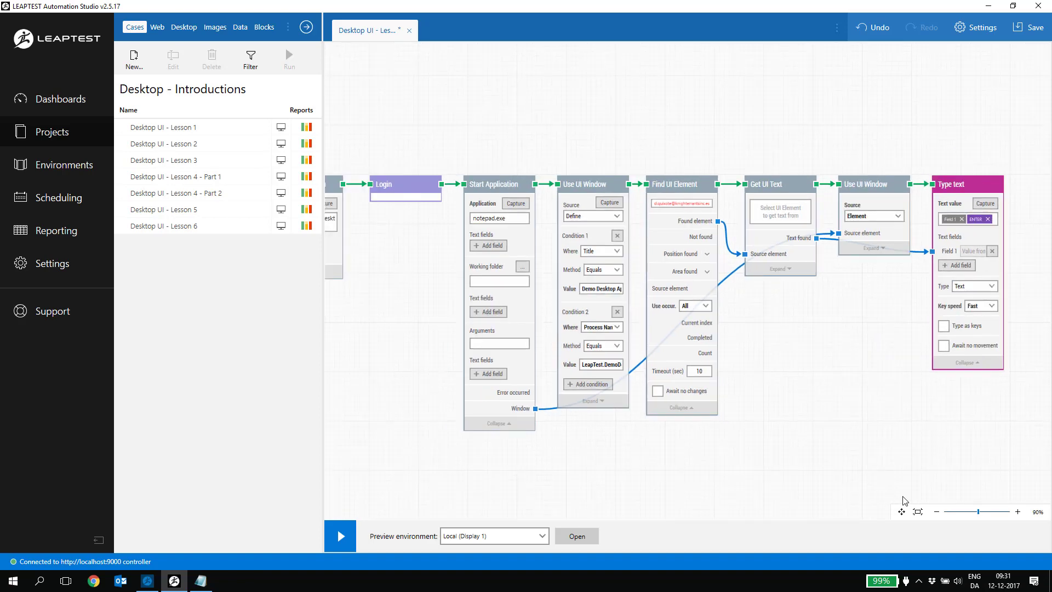
# Fit the flow to screen, then inspect the Find UI Element, Get UI Text, Use UI Window and Type text blocks
pyautogui.click(917, 512)
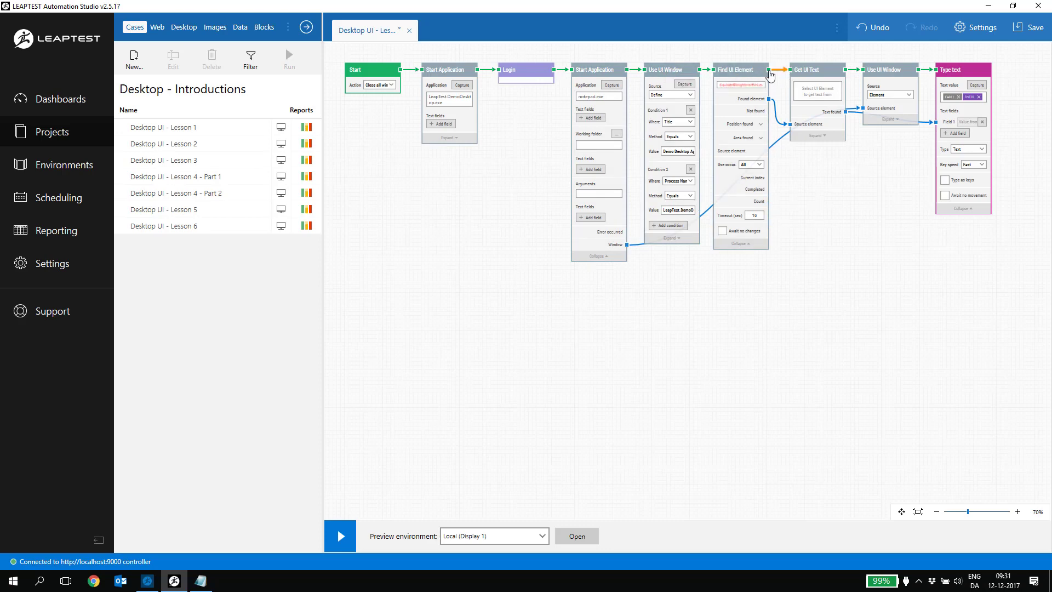
pyautogui.click(728, 75)
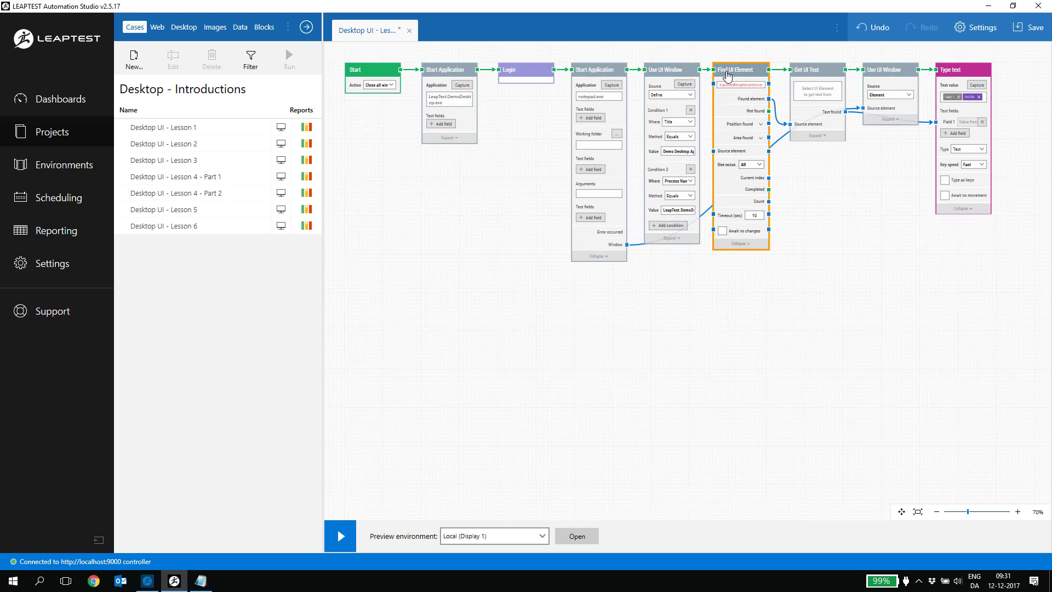
pyautogui.click(825, 75)
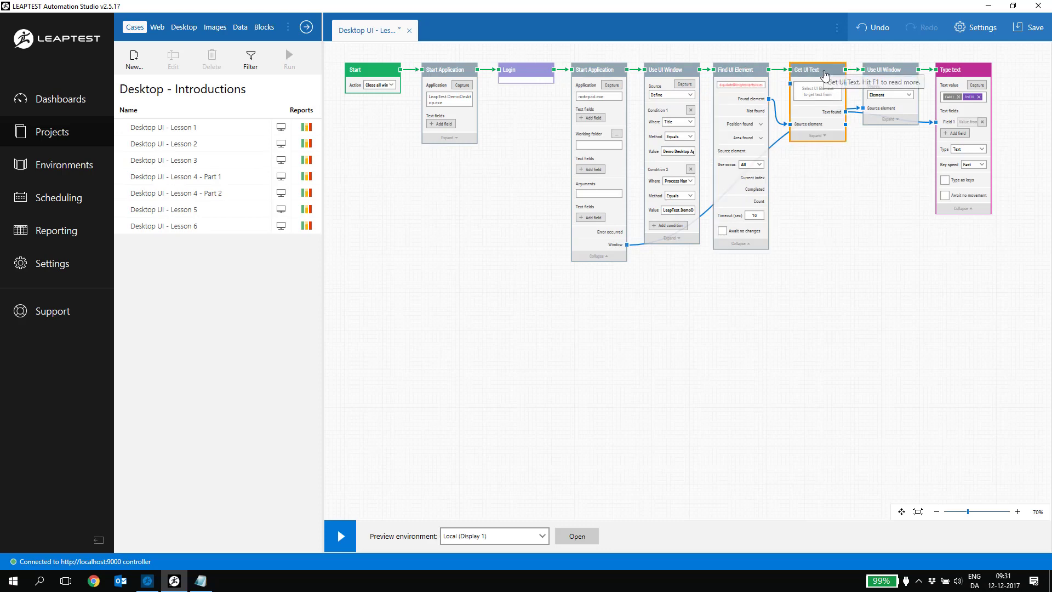
pyautogui.click(888, 75)
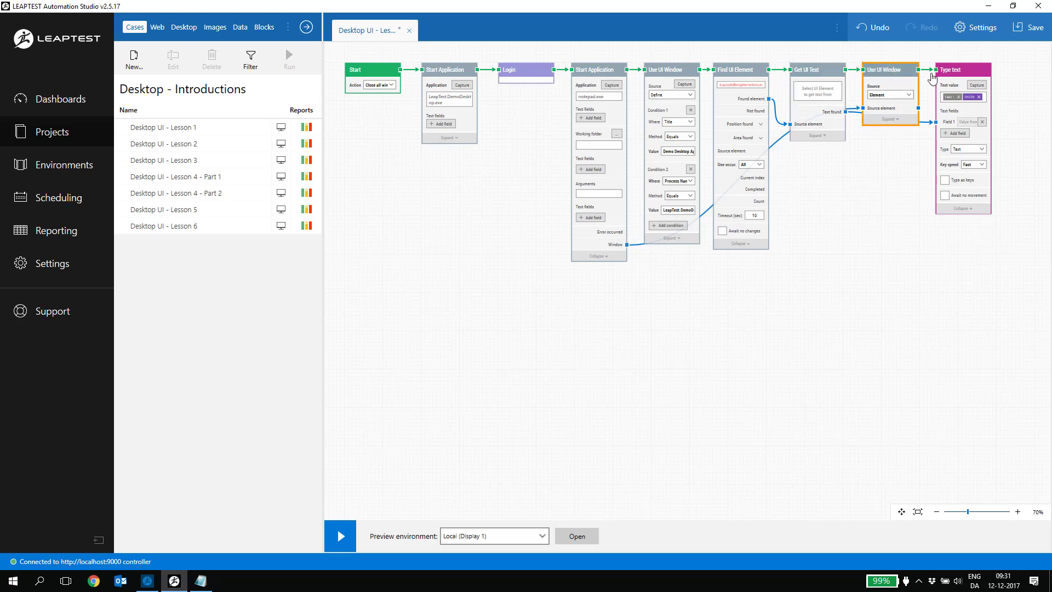
pyautogui.click(957, 73)
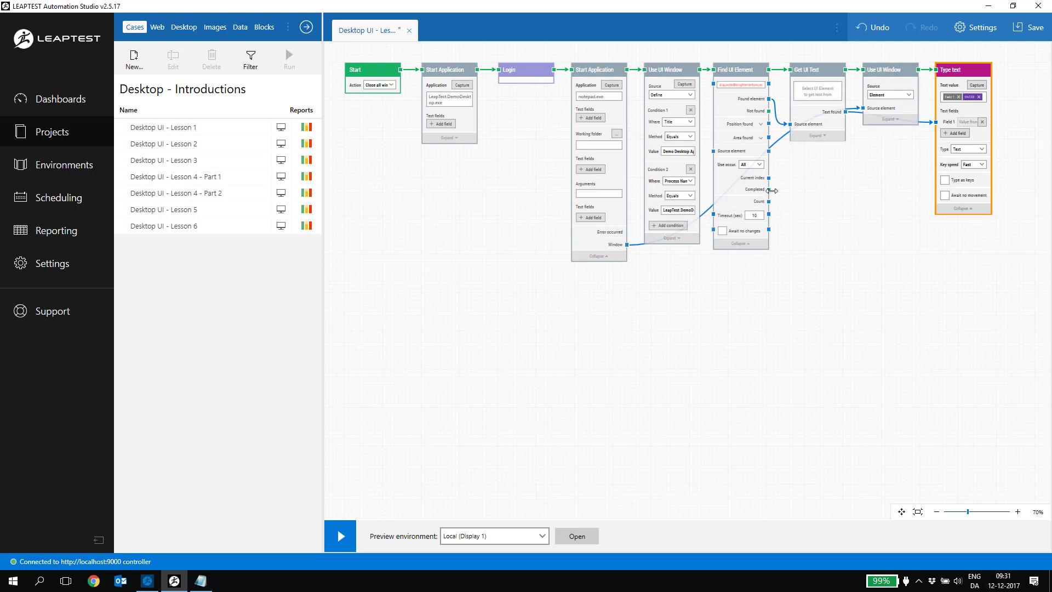
# Connect a Pass block to Find UI Element's Completed output
pyautogui.moveTo(770, 215); pyautogui.dragTo(797, 217)
pyautogui.write('pass')
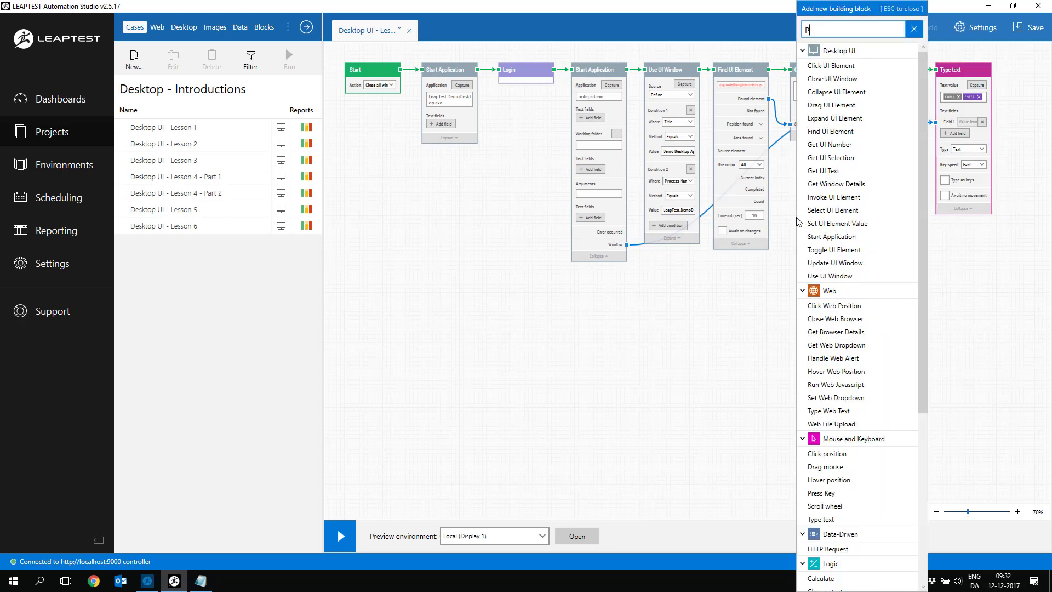
pyautogui.press('Return')
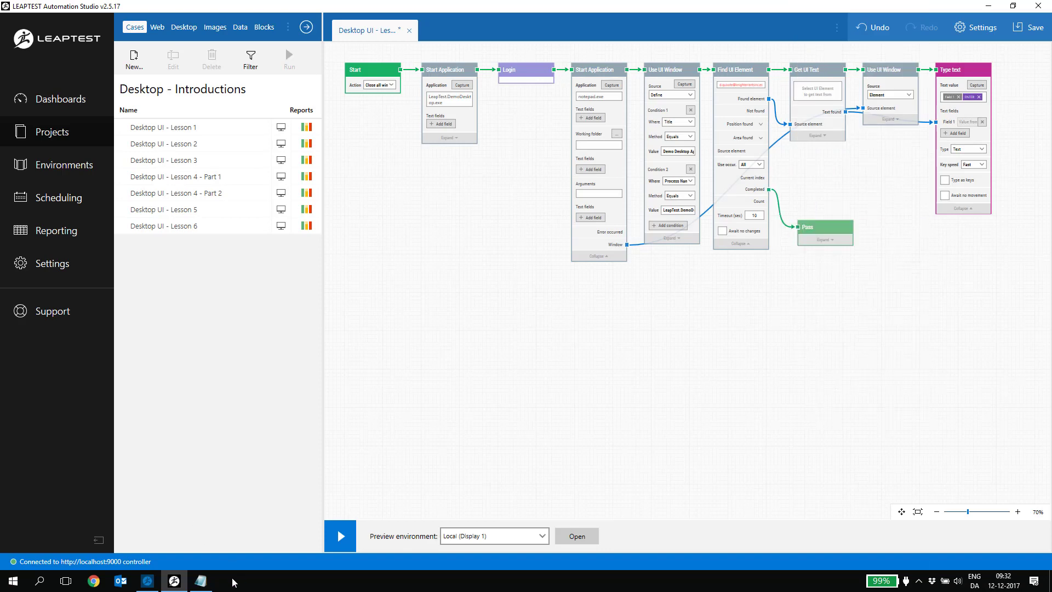
# Close the two other open windows from the taskbar
pyautogui.rightClick(202, 586)
pyautogui.click(162, 555)
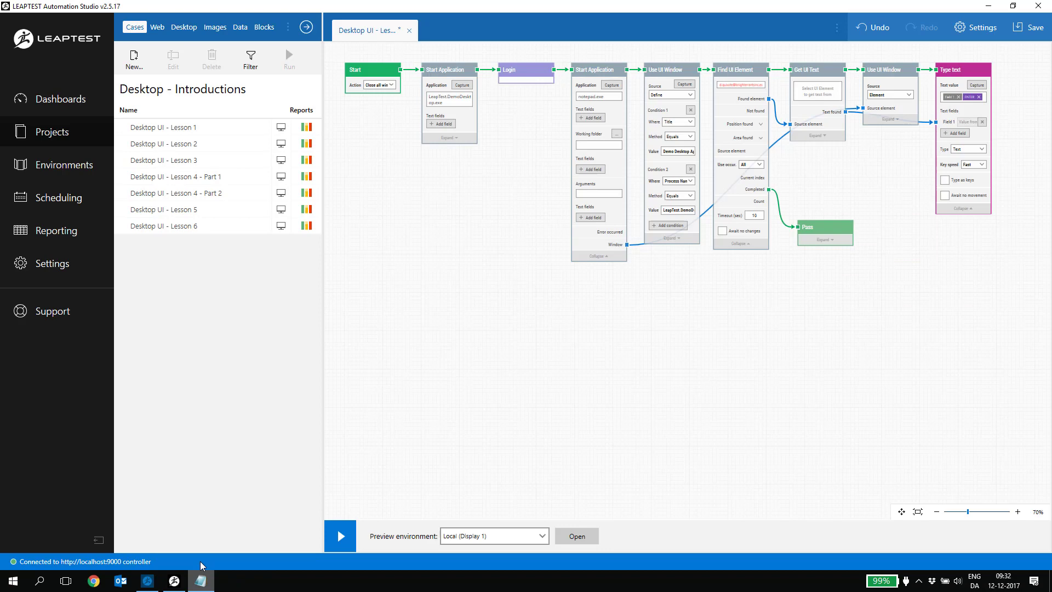
pyautogui.rightClick(152, 585)
pyautogui.click(156, 556)
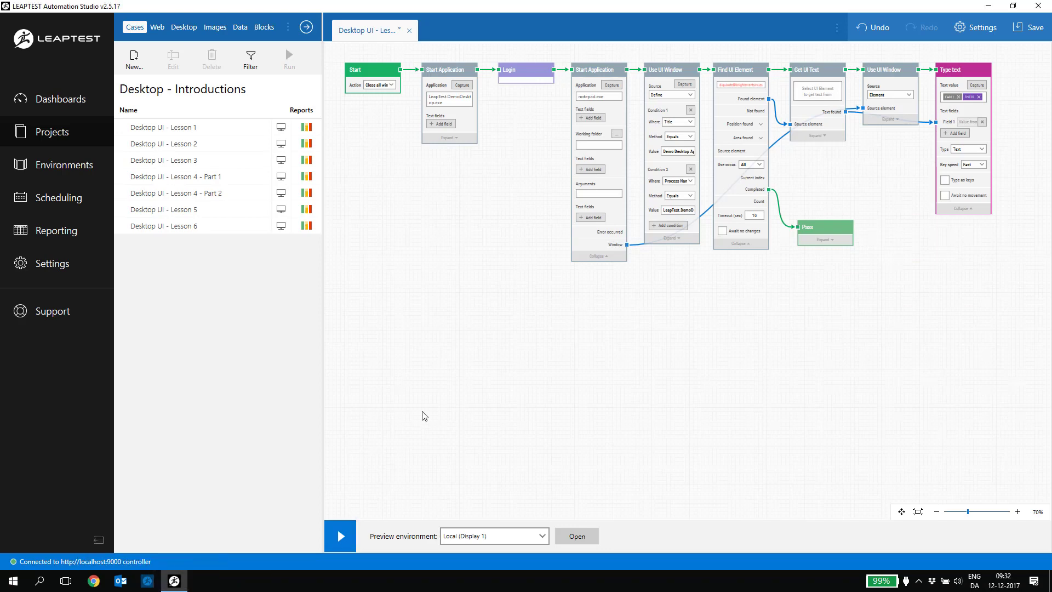
# Run the case so each lead's contact email is typed into Notepad, one per line
pyautogui.click(345, 544)
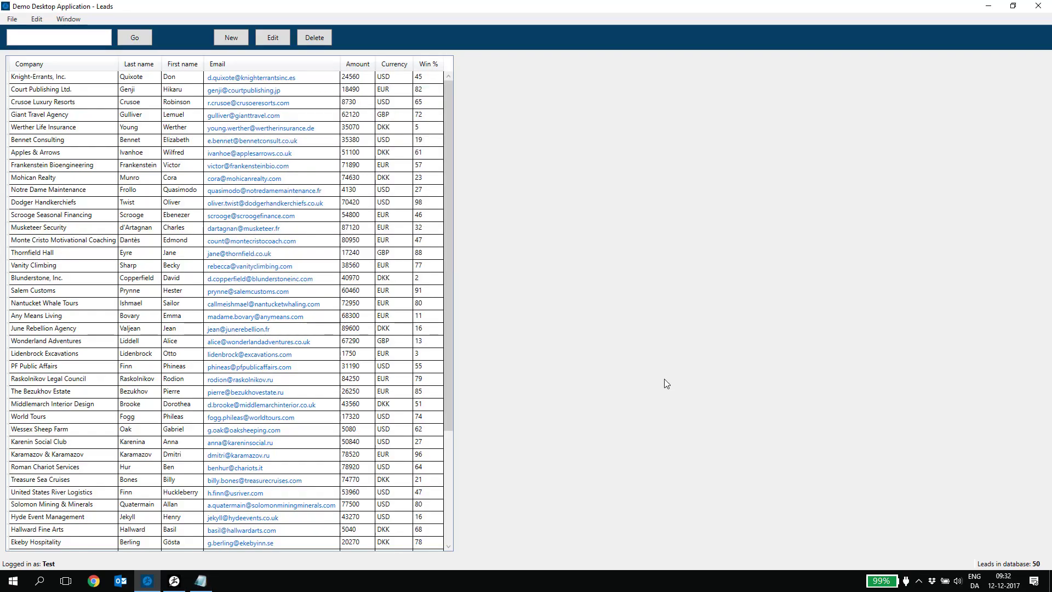
pyautogui.write('oeresorts.com gulliver@gianttravel.com young.werther@wertherinsurance.de e.bennet@bennetconsult.co.uk ivanhoe@applesarrows.co.uk victo')
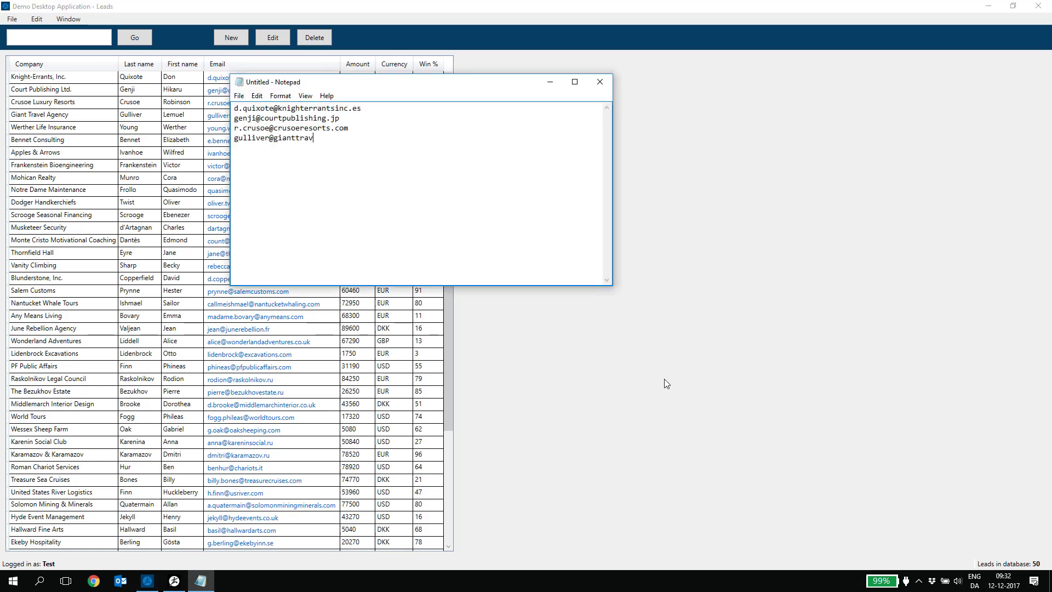
pyautogui.write('r@frankensteinbio.com')
pyautogui.press('Return')
pyautogui.write('cora@mohicanrealty.com')
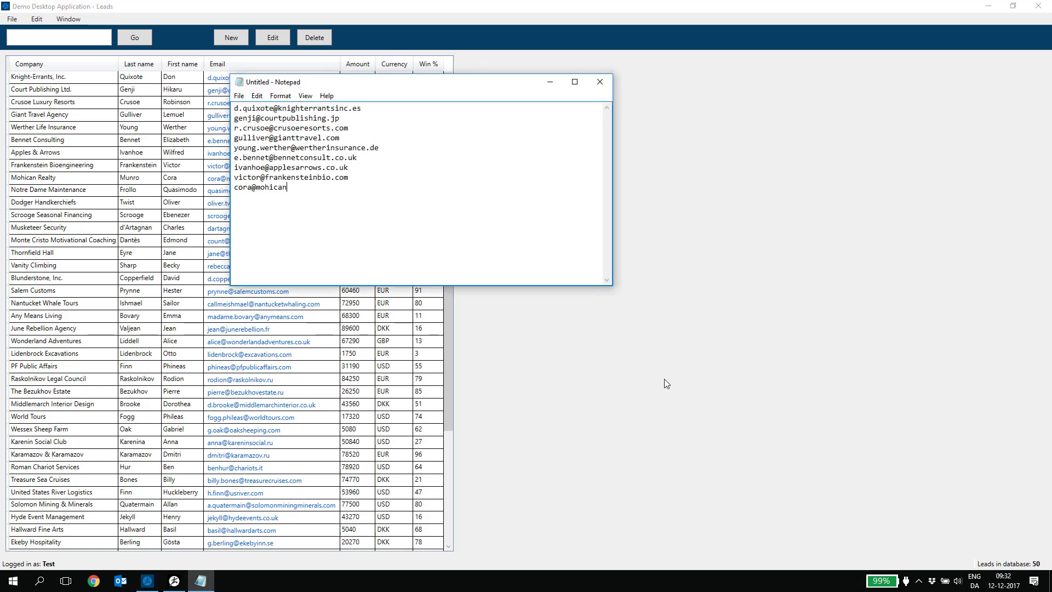
pyautogui.press('Return')
pyautogui.write('quasimodo@notredamemaintenance.fr')
pyautogui.press('Return')
pyautogui.write('oliver.twist@dodgerhandker')
pyautogui.write('om')
pyautogui.press('Return')
pyautogui.write('dartagnan@musketeer.fr')
pyautogui.press('Return')
pyautogui.write('co')
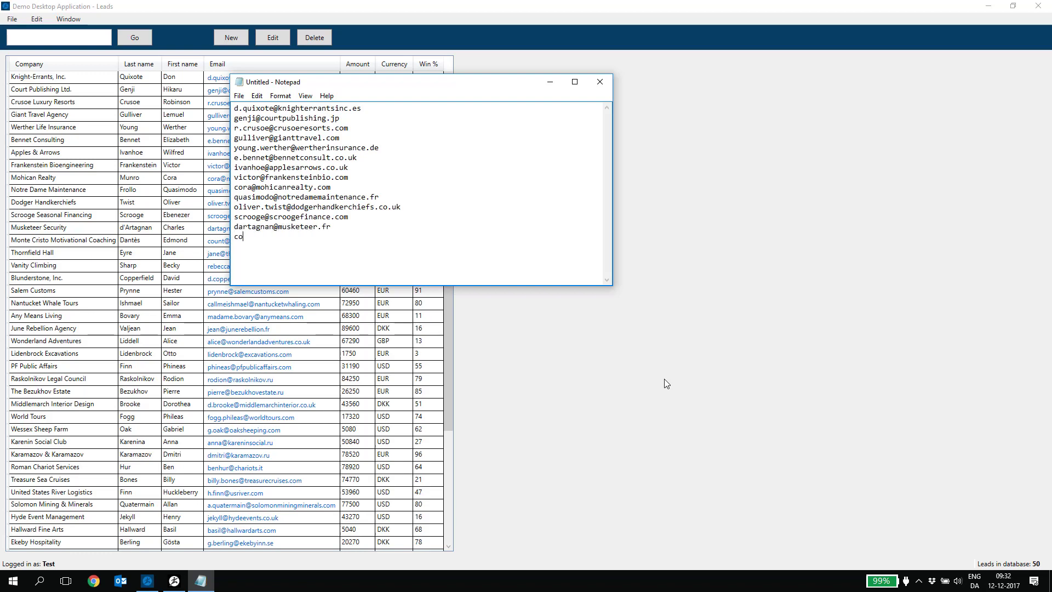
pyautogui.write('m d.copperfield@blunderstoneinc.com prynne@salemcustoms.com callmeishmael@nantucketwhaling.com madame.bovary@anymeans.com jean@junerebellion.')
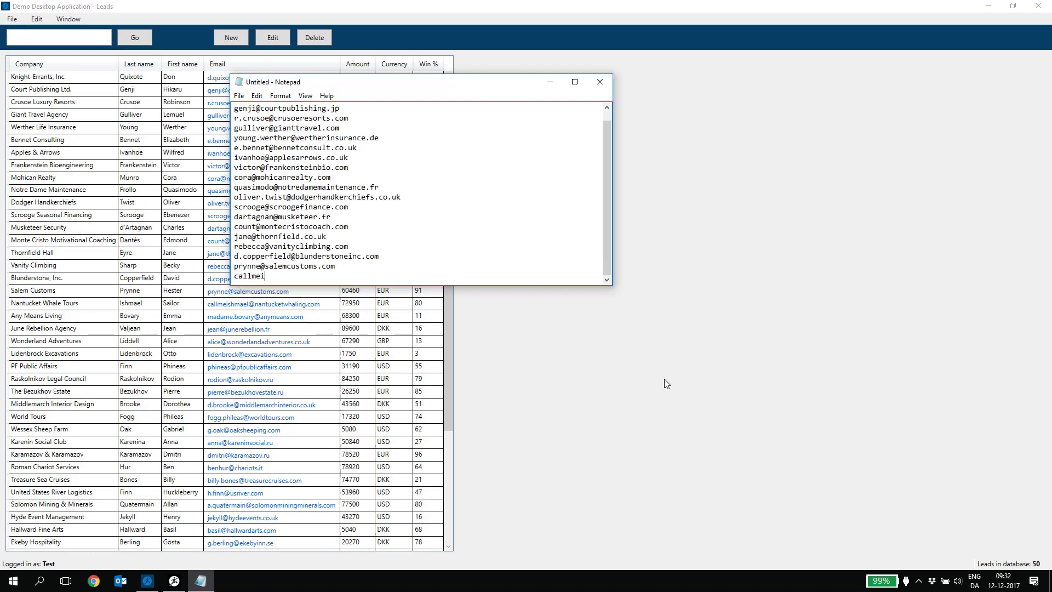
pyautogui.write('fr alice@wonderlandadventures.co.uk lidenbrock@excavations.com phineas@pfpublicaffairs.com rodion@raskolnikov.ru pierre@bezukhovestate.ru ')
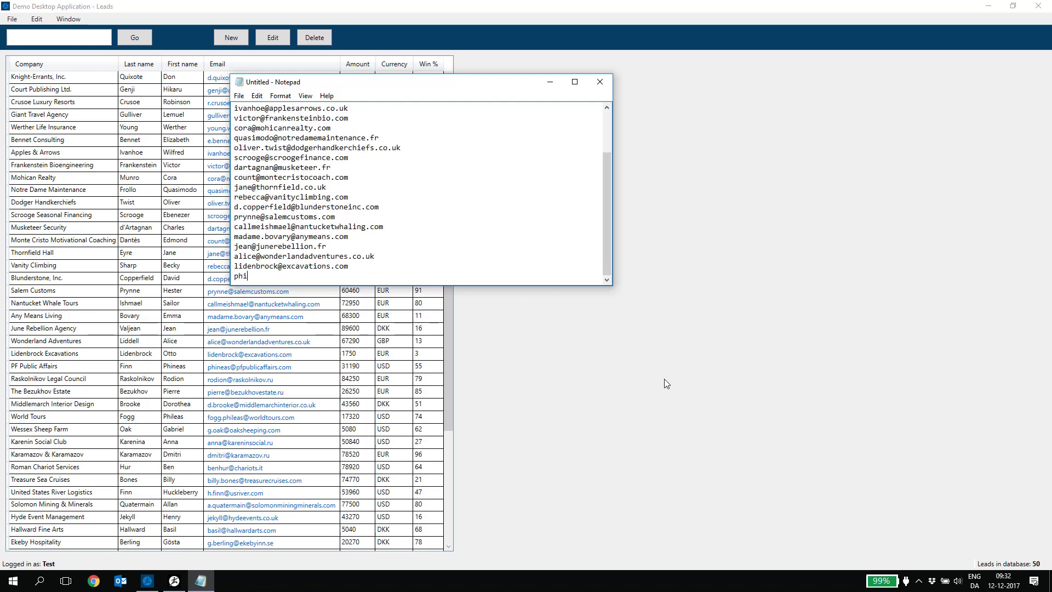
pyautogui.write('d.brooke@middlemarchinterior.co.uk fogg.phileas@worldtours.com g.oak@oaksheeping.com anna@kareninsocial.ru dmitri@karamazov.ru benhur@c')
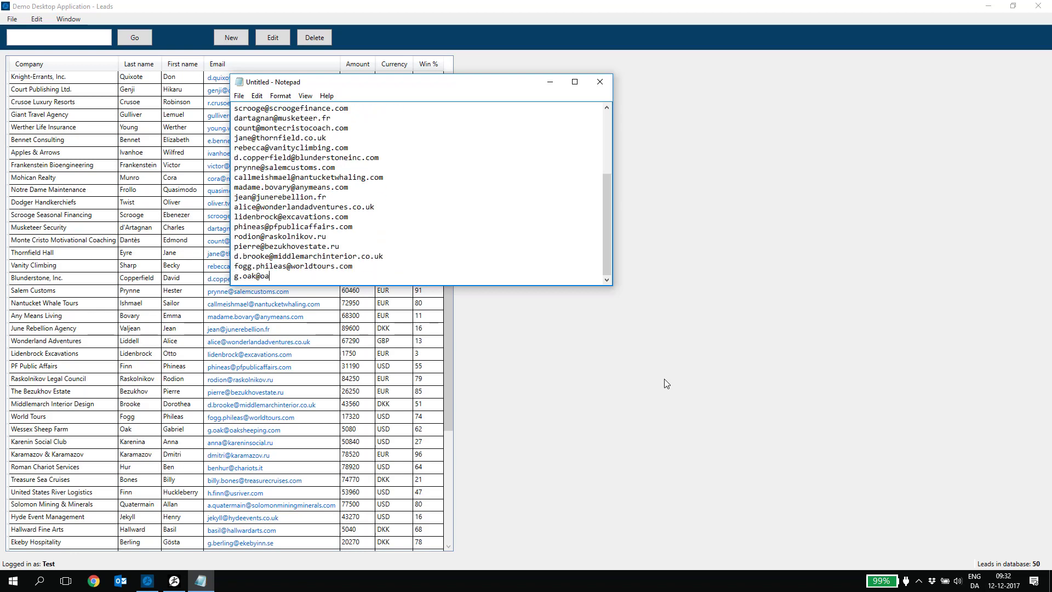
pyautogui.write('hariots.it billy.bones@treasurecruises.com h.finn@usriver.com a.quatermain@solomonminingminerals.com jekyll@hydeevents.co.uk basil@hallwa')
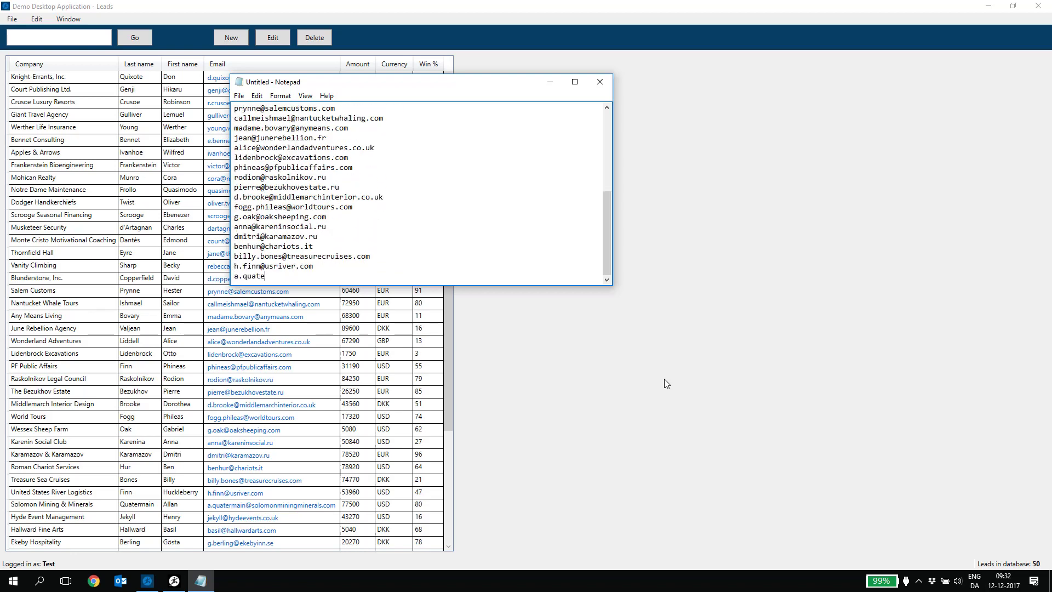
pyautogui.write('rdarts.com g.berling@ekebyinn.se s.holmes@bakerstreetdata.co.uk a.v.helsing@transylvanianlife.com kim@eastindiancouriers.com johann@buddenbro')
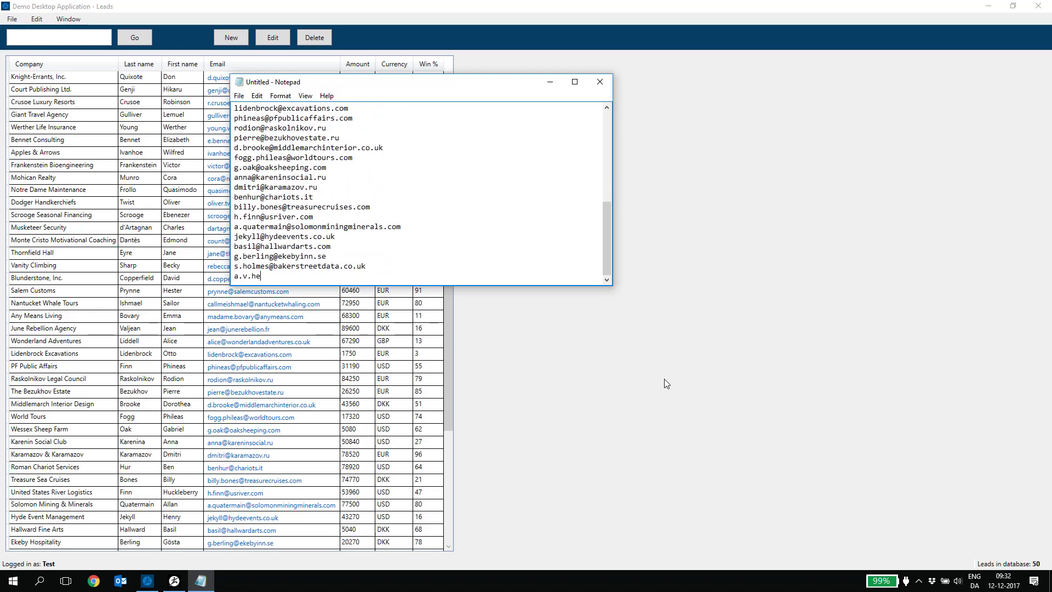
pyautogui.write('oksgrain.de charles@congoriverfreight.com buck@canadianmining.com clayton@kerchakanimals.com stephen@dublinportraits.com newland@archernyc')
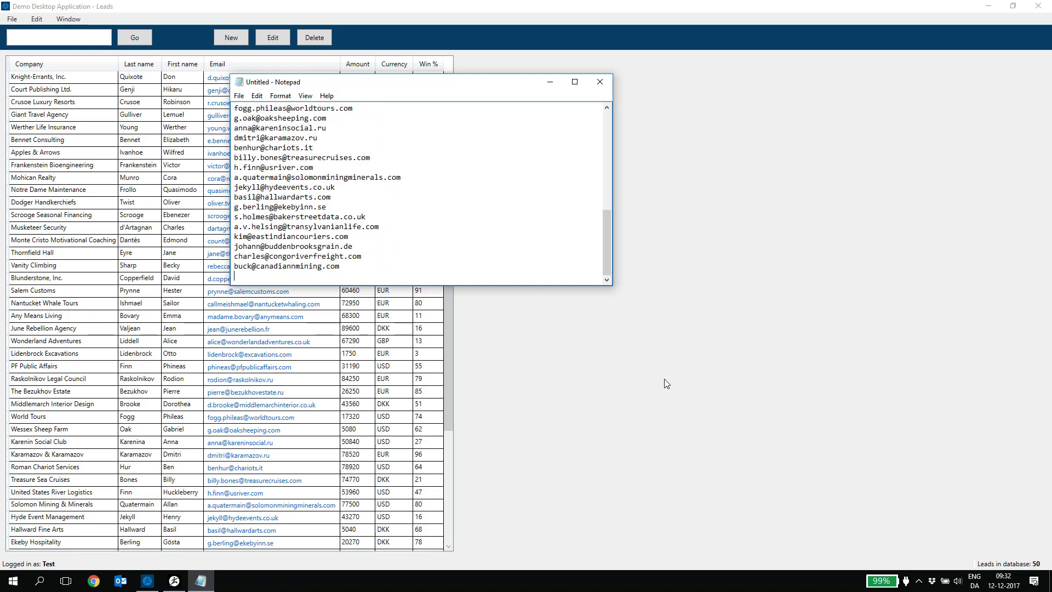